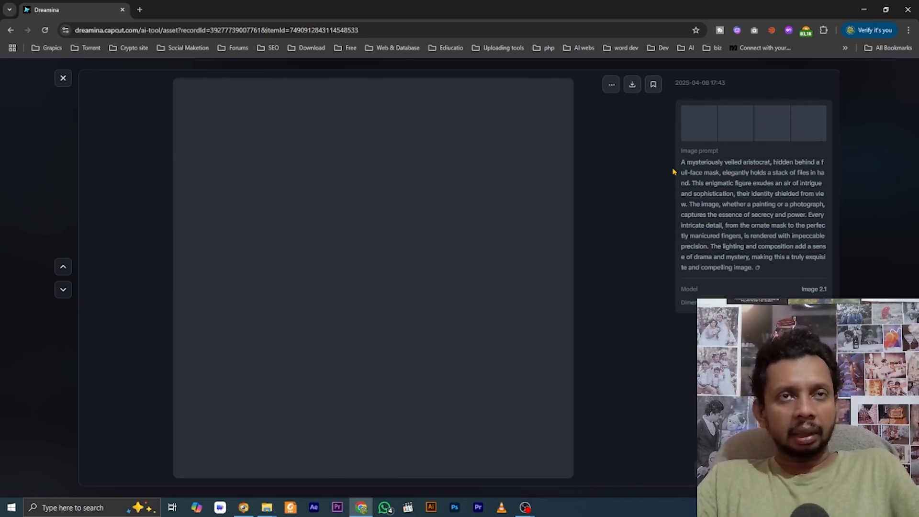
Review the full image prompt of the veiled aristocrat picture and close its detail view
left_click_drag(683, 160, 790, 291)
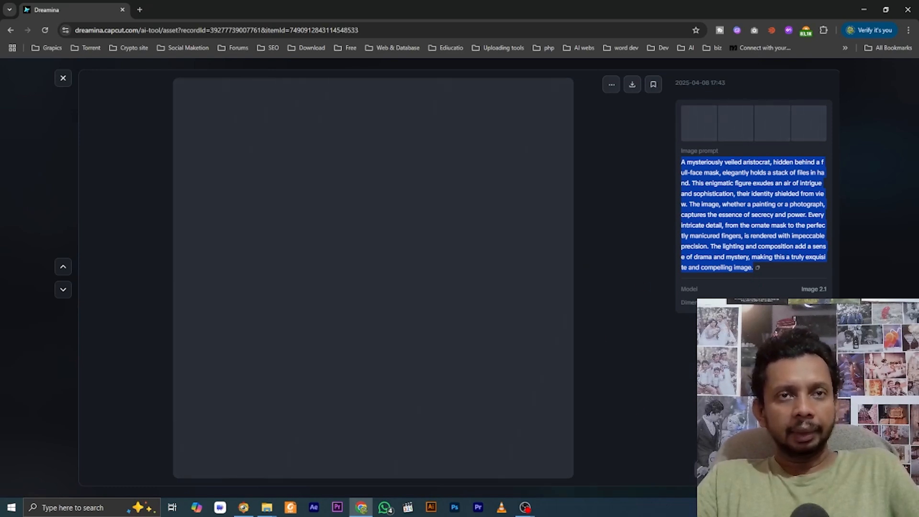
left_click(63, 78)
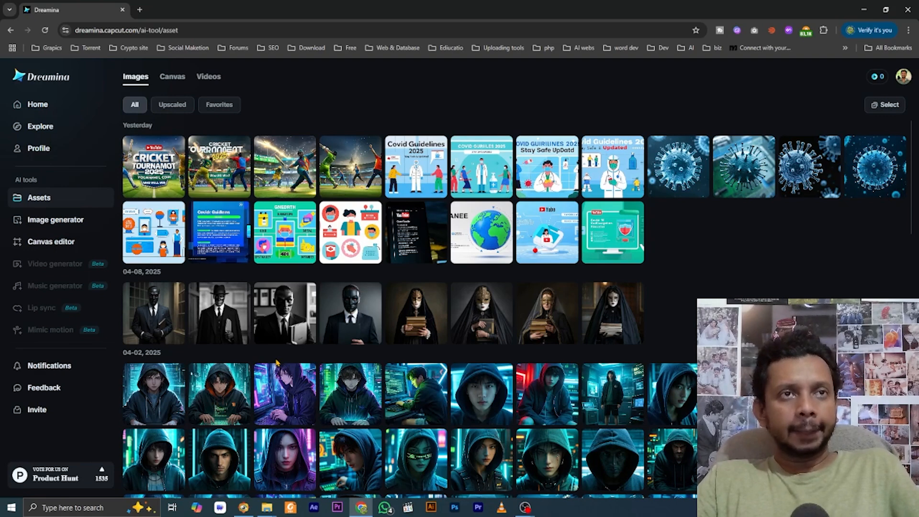
Open ChatGPT in a new browser tab from the saved bookmarks
left_click(140, 10)
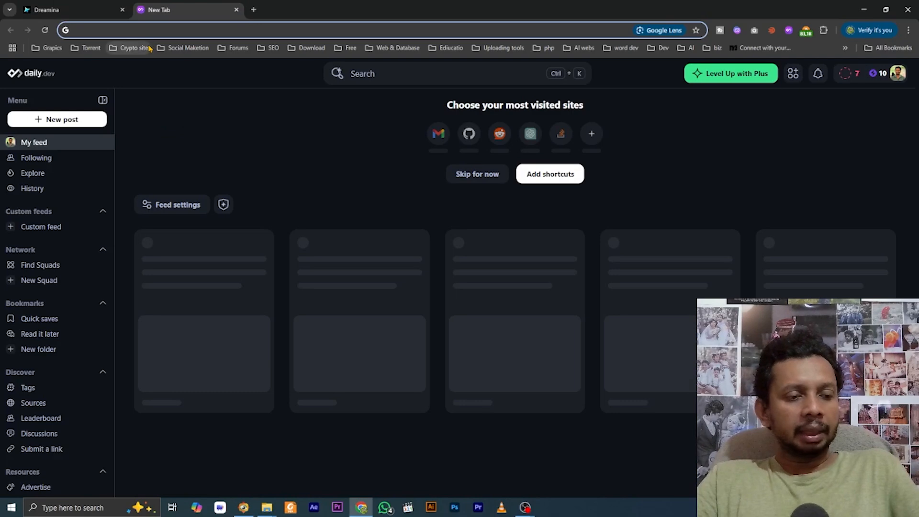
left_click(686, 48)
left_click(693, 199)
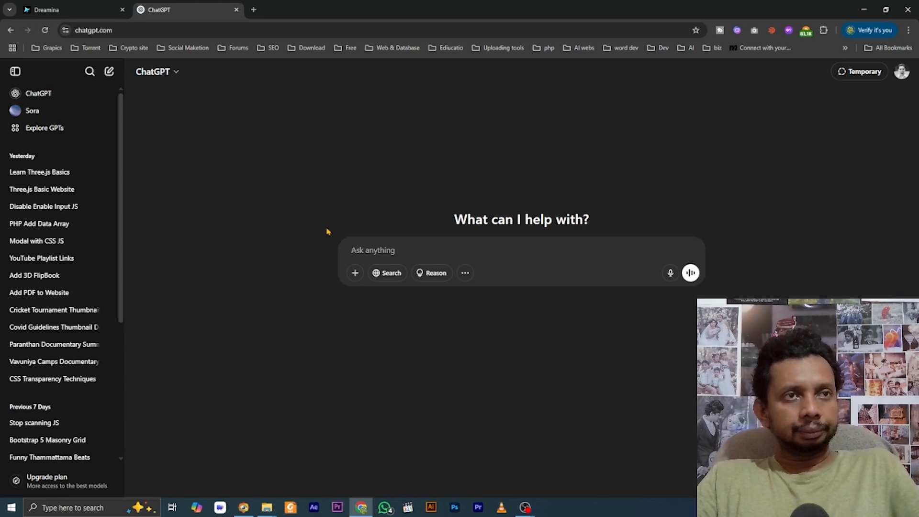
Ask ChatGPT for an image prompt with the message "prompt for generate cute toon fox"
type("prompt for generate ")
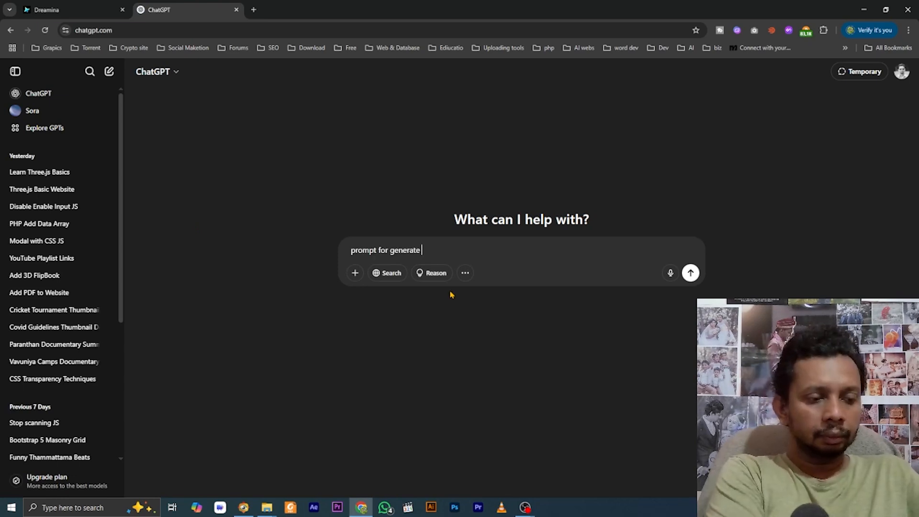
type("cu")
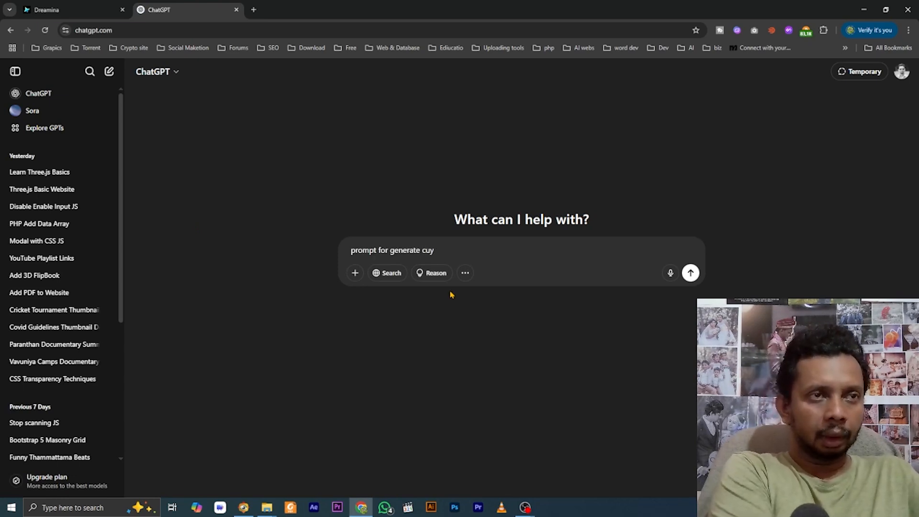
type("te")
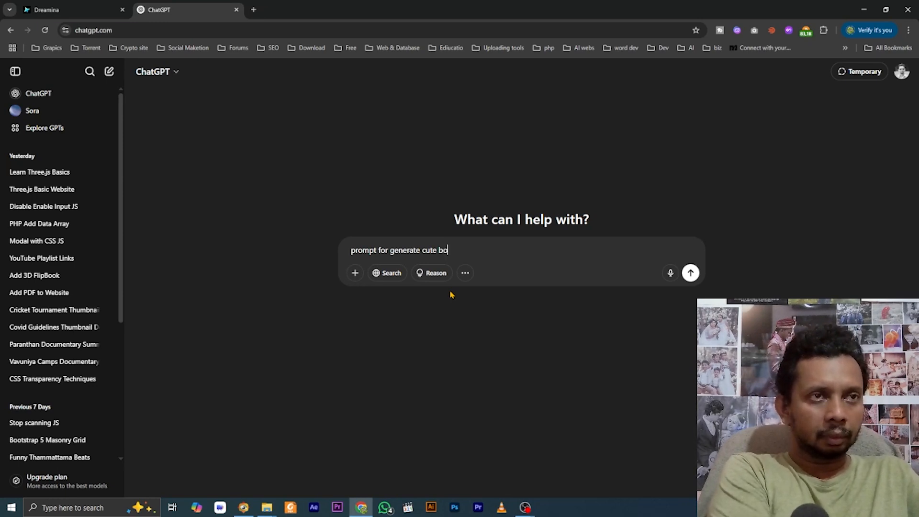
type("bo")
key("BackSpace")
key("BackSpace")
type("fox")
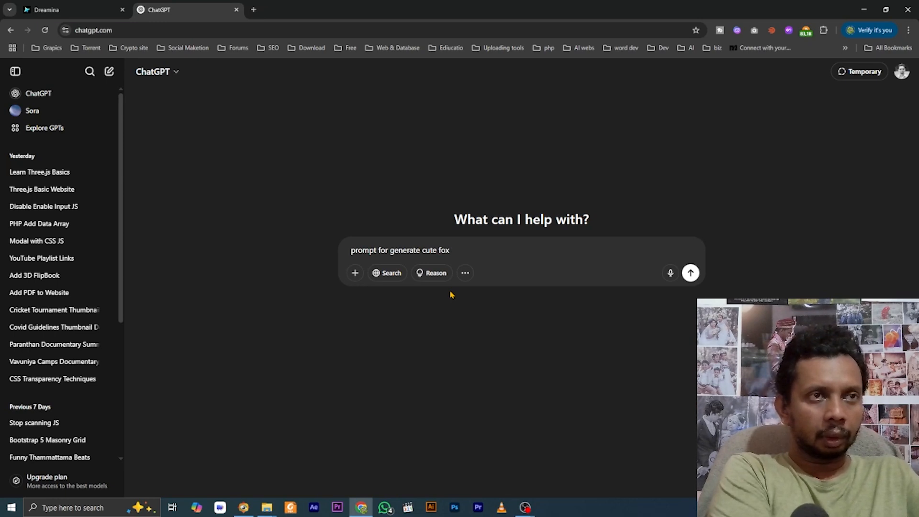
key("BackSpace")
key("BackSpace")
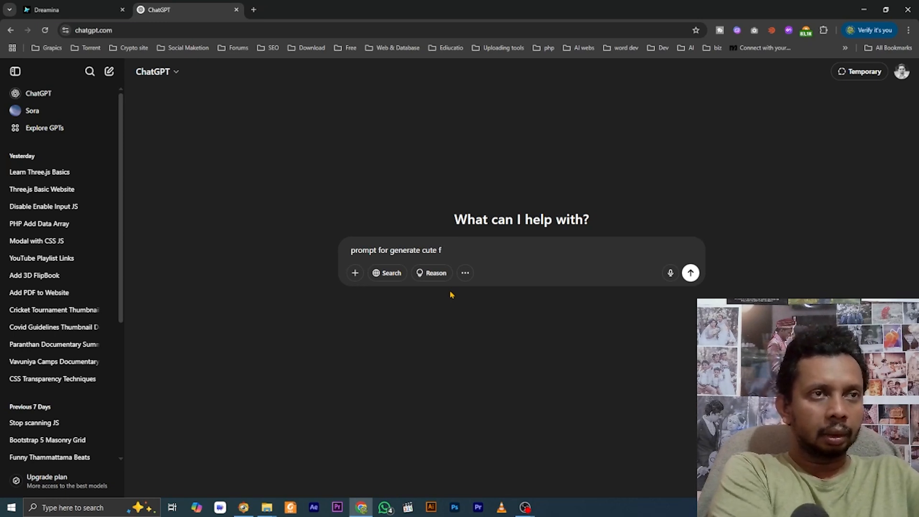
type("oon")
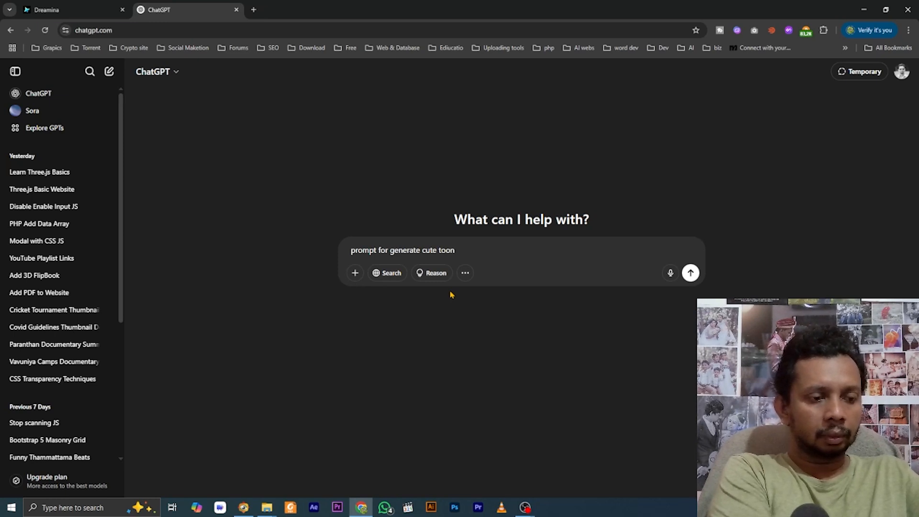
type(" fox")
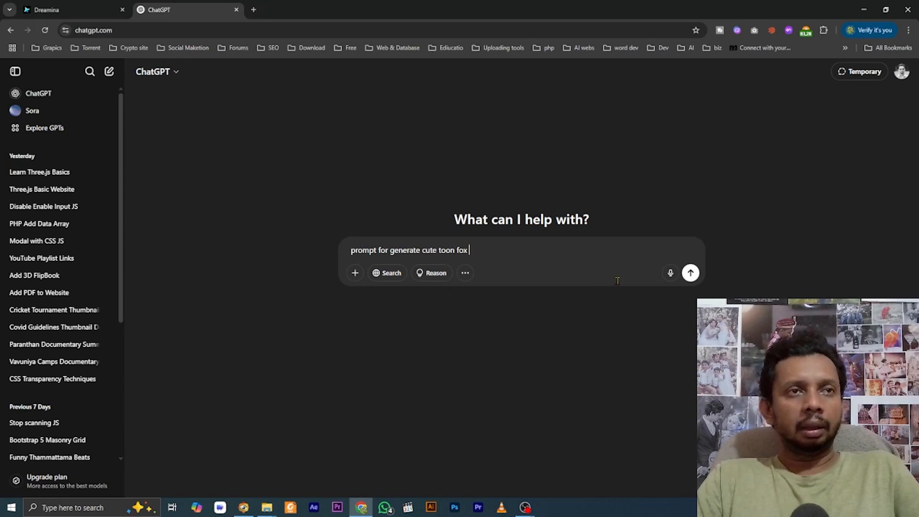
left_click(689, 280)
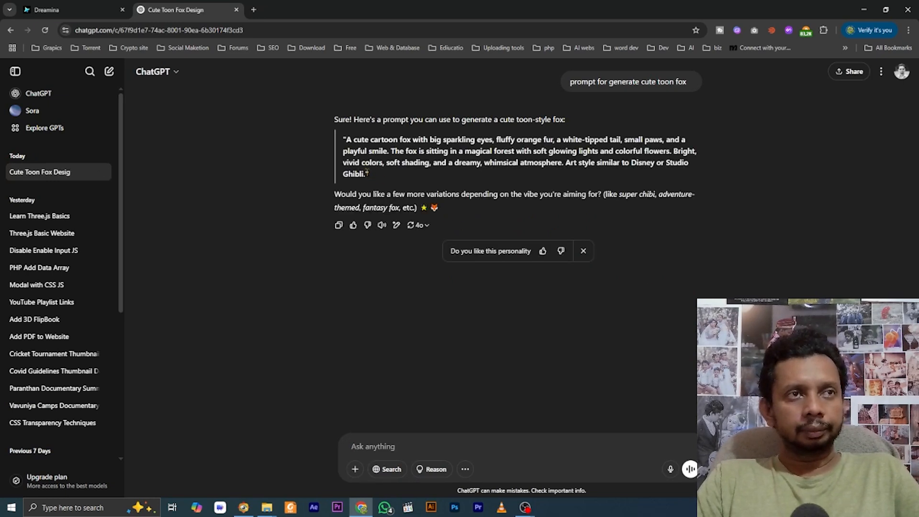
Copy the cute cartoon fox prompt text from ChatGPT's reply, without the quotation marks
left_click_drag(367, 172, 344, 139)
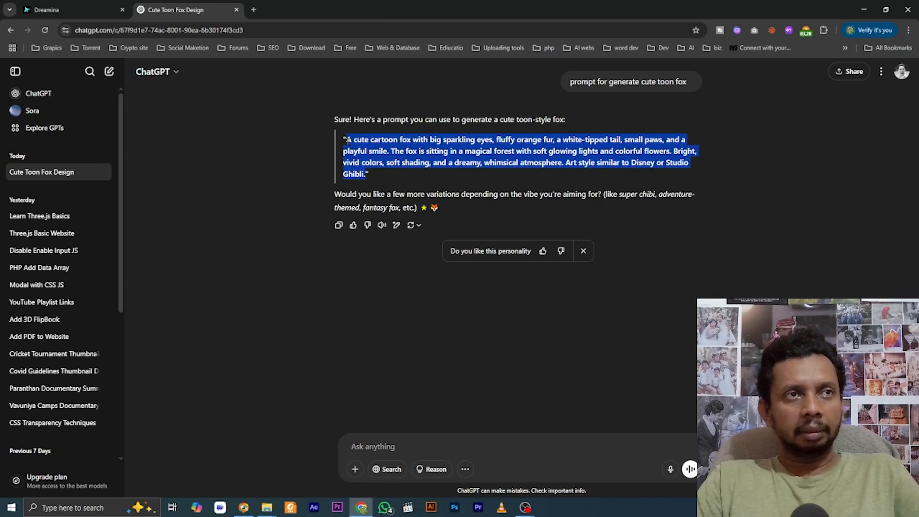
right_click(369, 153)
left_click(398, 163)
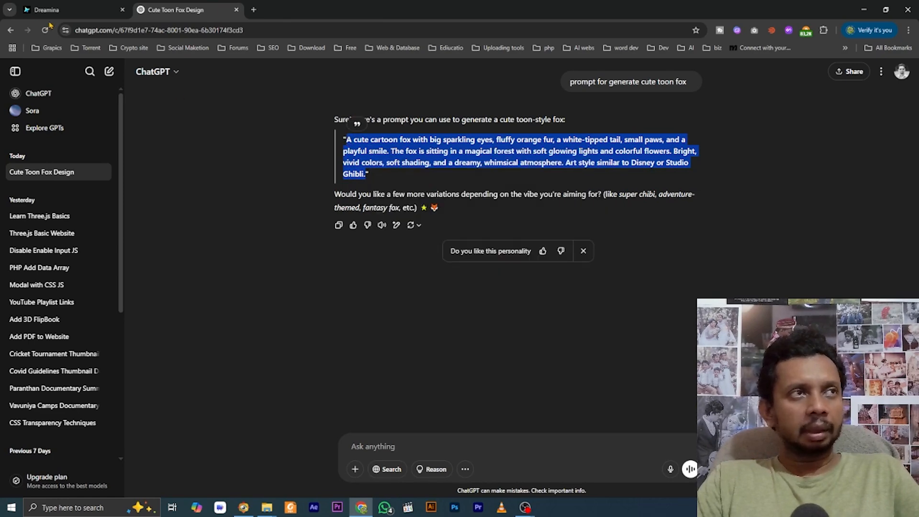
Switch to Dreamina and generate images from the copied fox prompt with model Image 2.1 at a 1:1 ratio
left_click(46, 9)
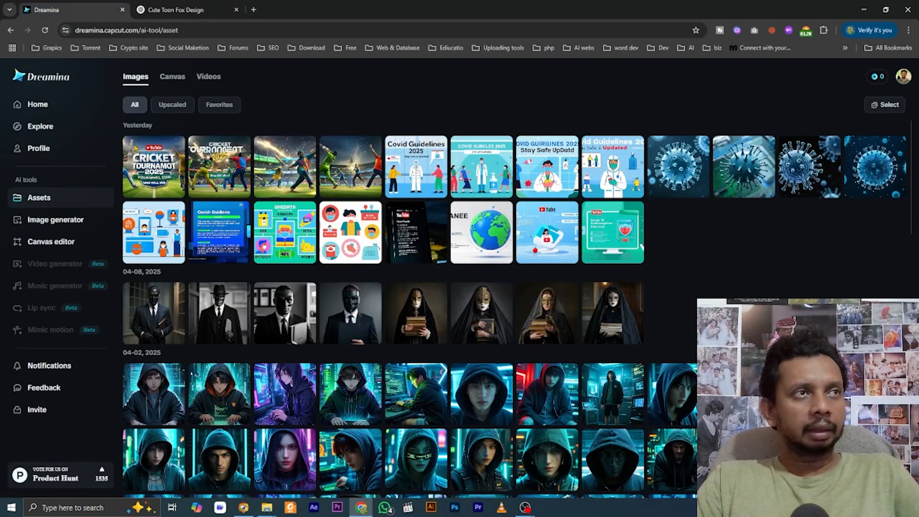
left_click(54, 220)
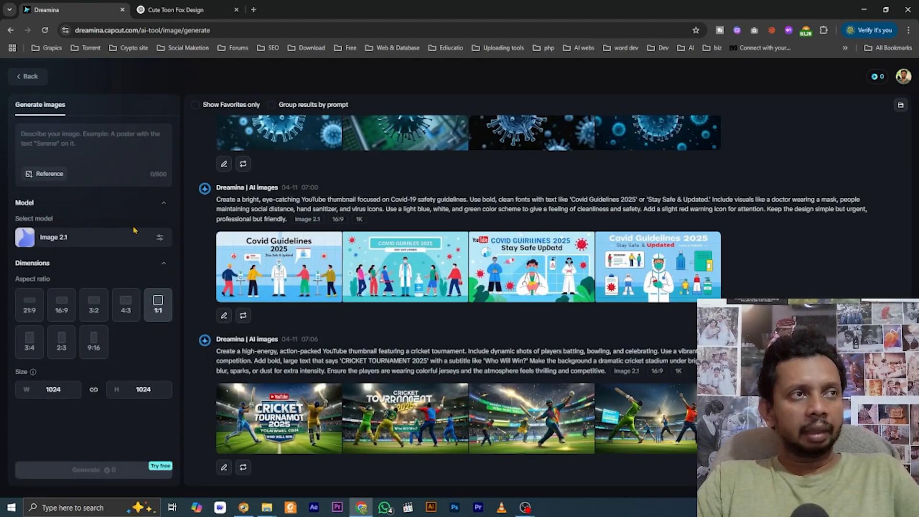
left_click(68, 147)
key("ctrl+v")
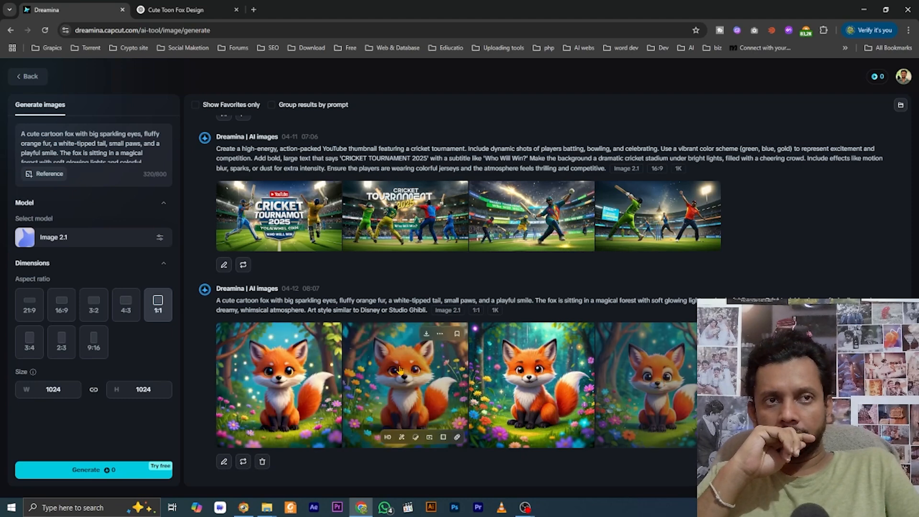
View the first and third generated fox images enlarged, returning to the results after each
left_click(238, 388)
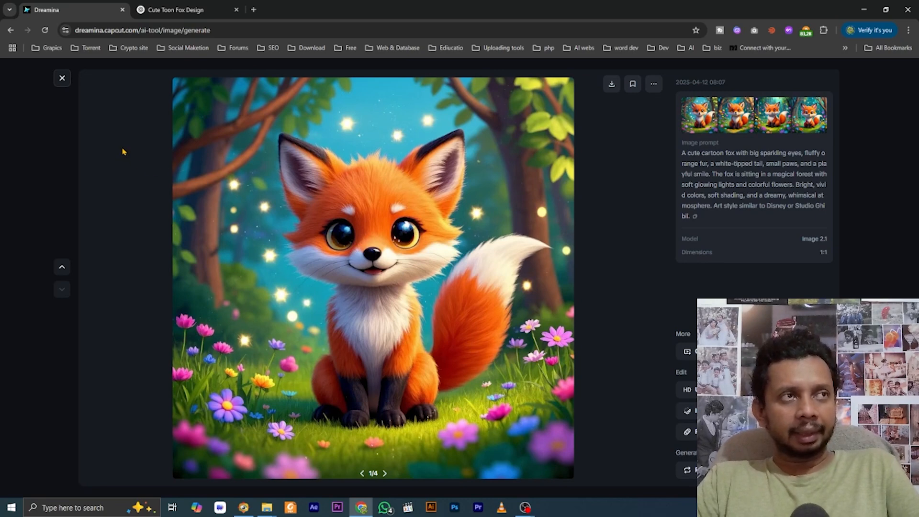
left_click(64, 84)
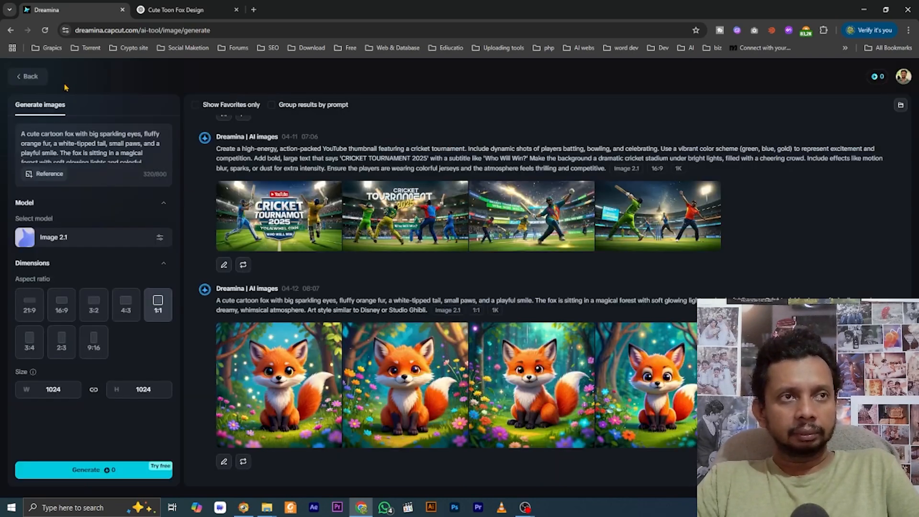
left_click(516, 382)
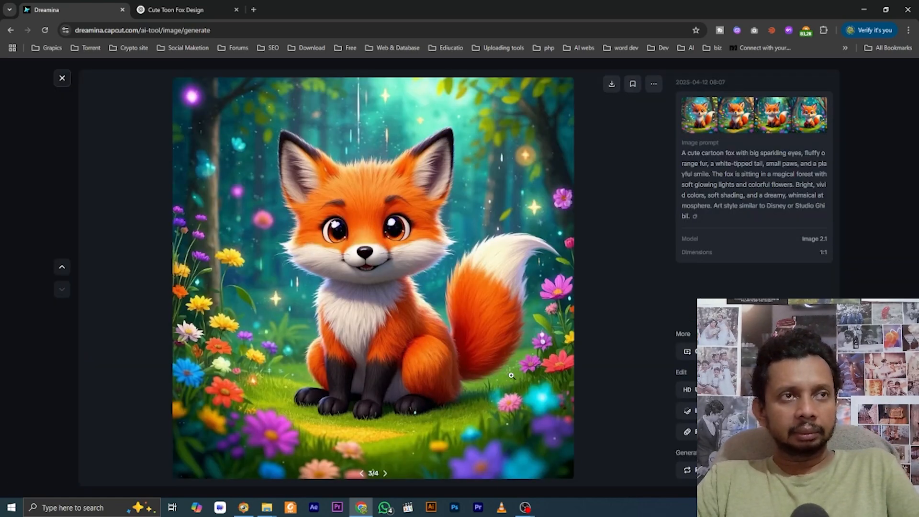
left_click(62, 78)
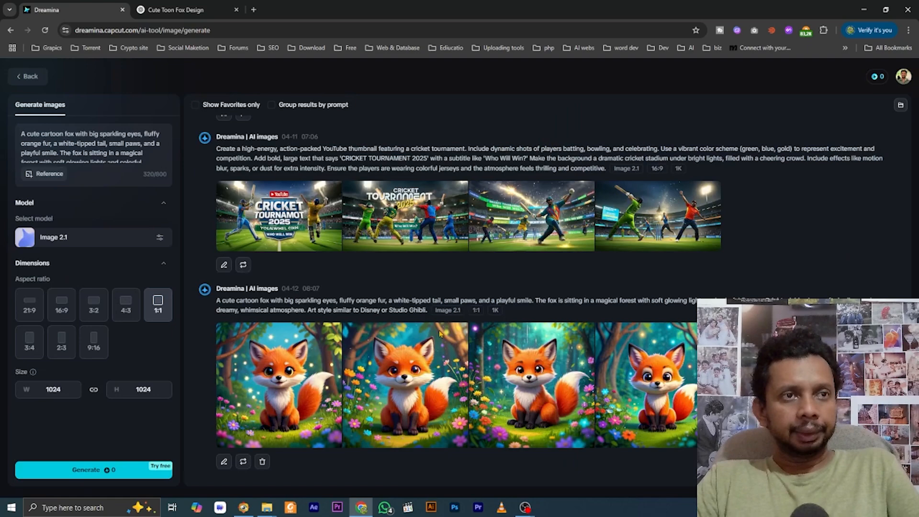
Expand the fourth fox image to a 16:9 ratio and generate the variations
left_click(647, 393)
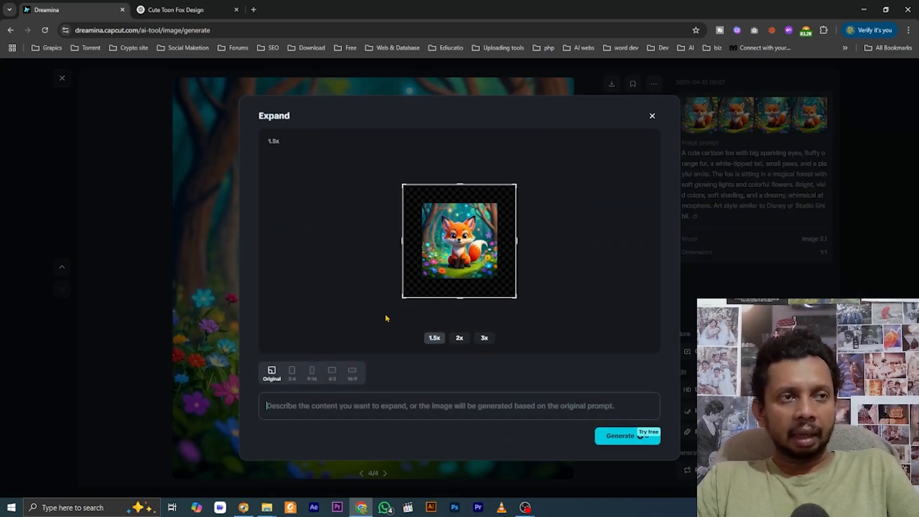
left_click(353, 373)
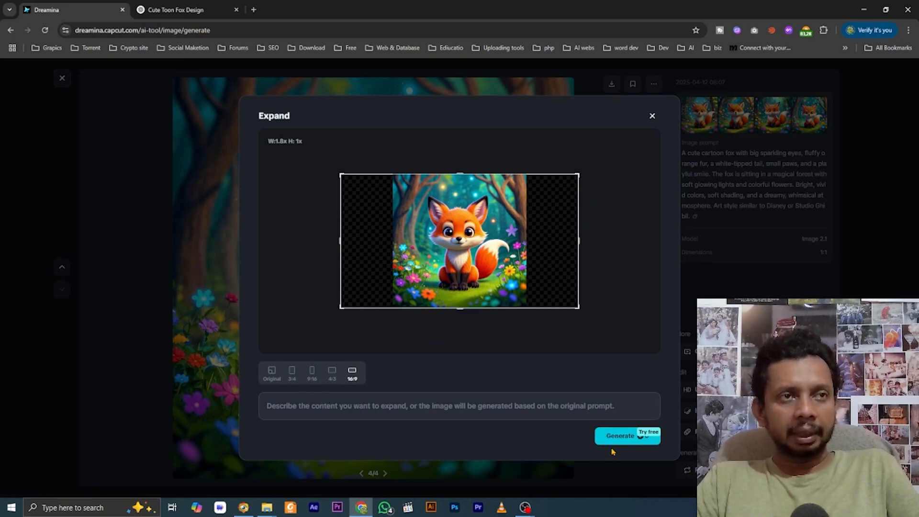
left_click(628, 436)
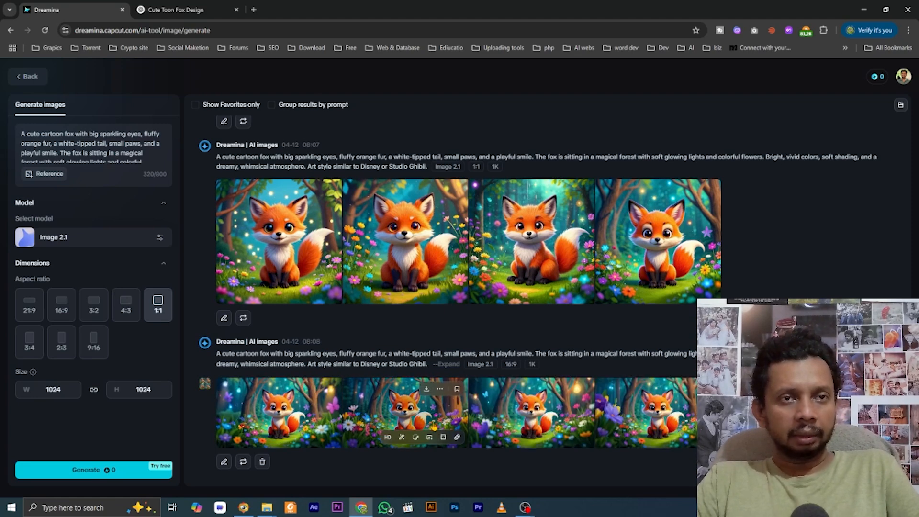
Open the first of the 16:9 expanded fox images and download it
left_click(266, 410)
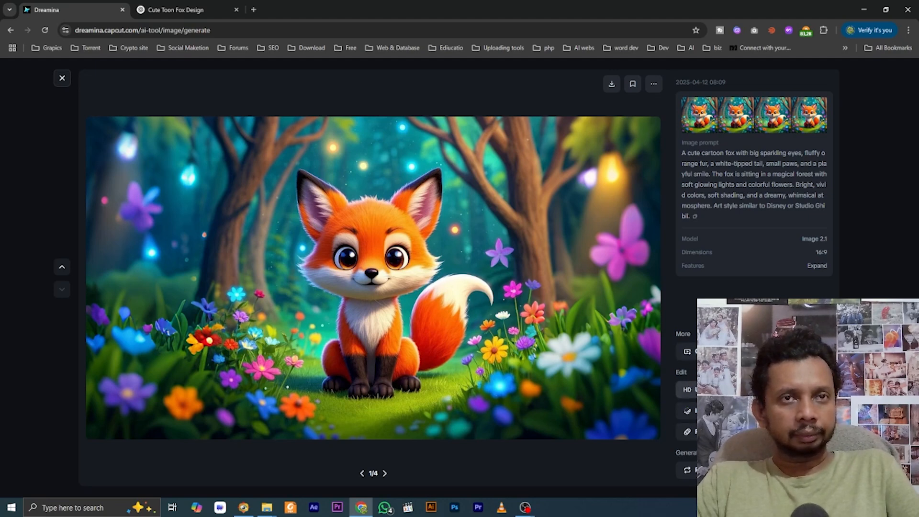
left_click(611, 88)
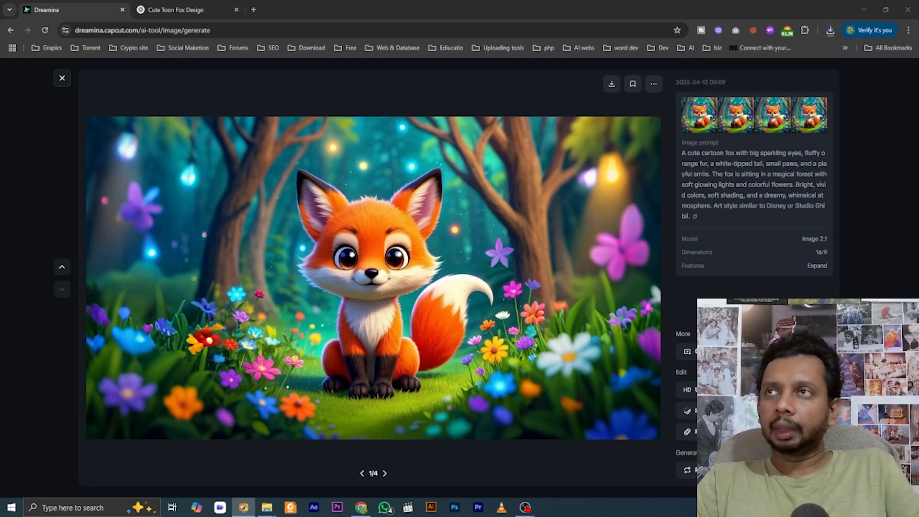
key("alt+Tab")
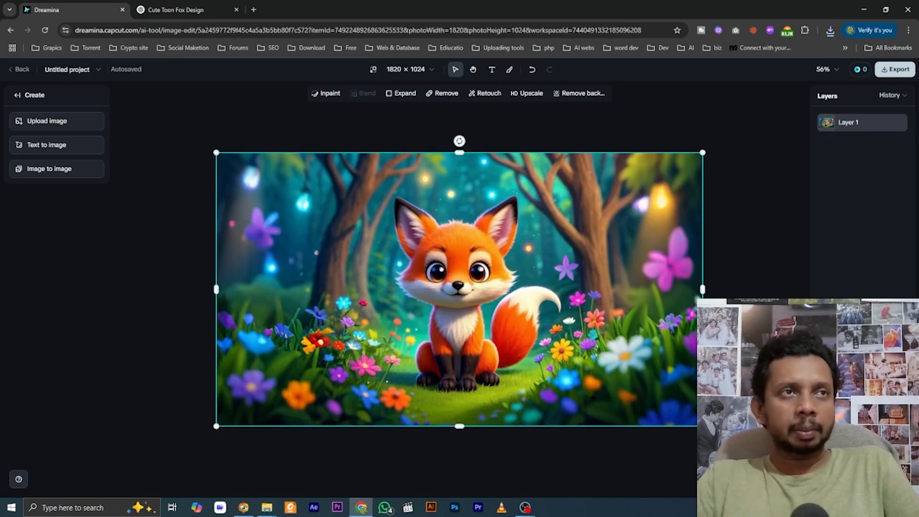
Expand the fox image on the canvas by 3x, keeping the original aspect ratio
left_click(401, 93)
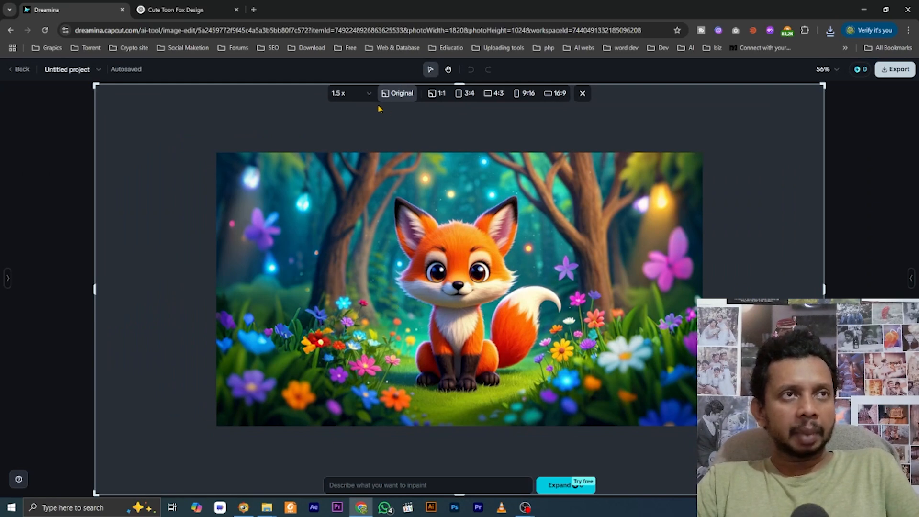
left_click(355, 94)
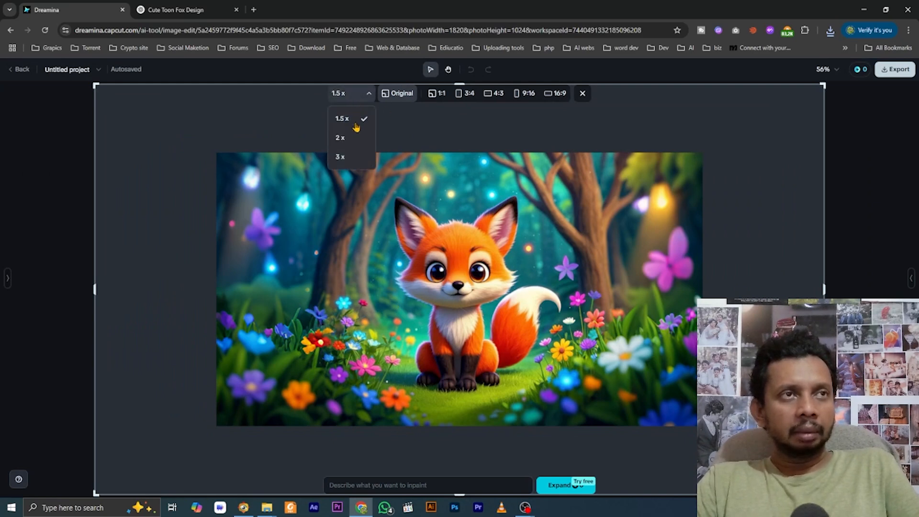
left_click(341, 157)
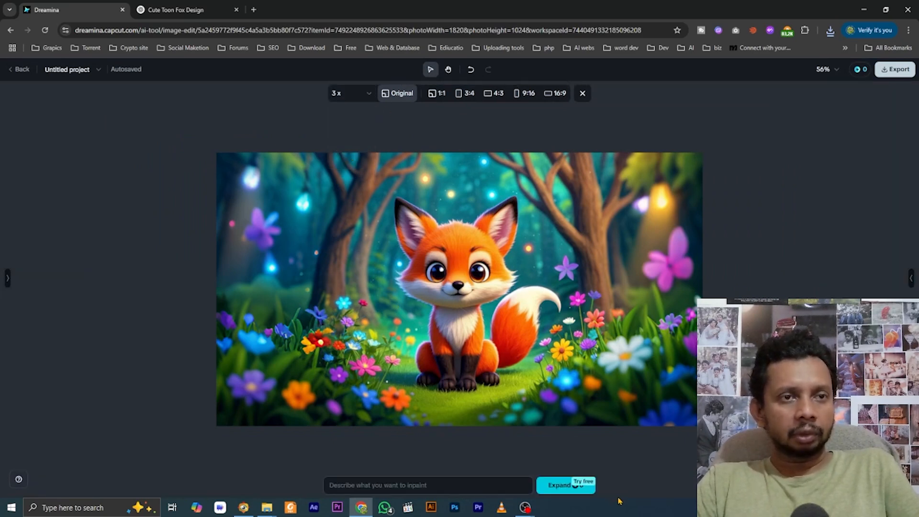
left_click(561, 486)
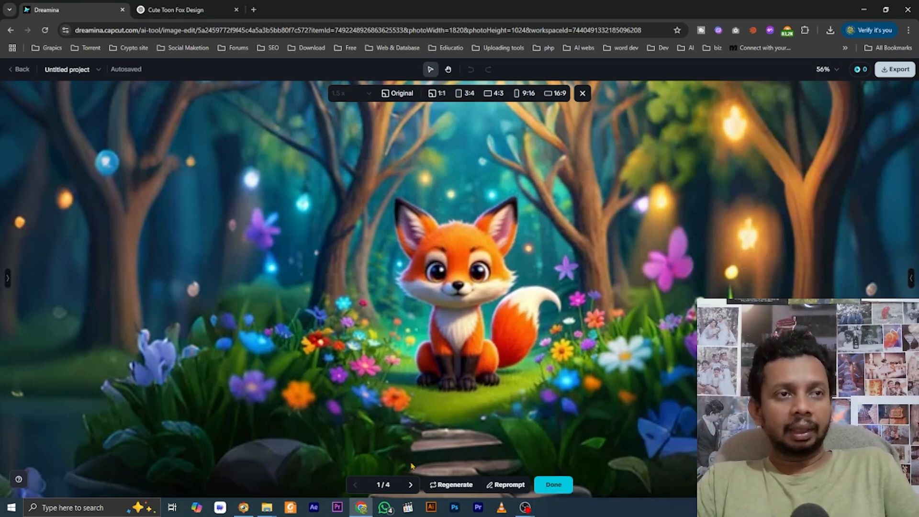
Compare the expanded canvas variations and apply the third one
left_click(411, 485)
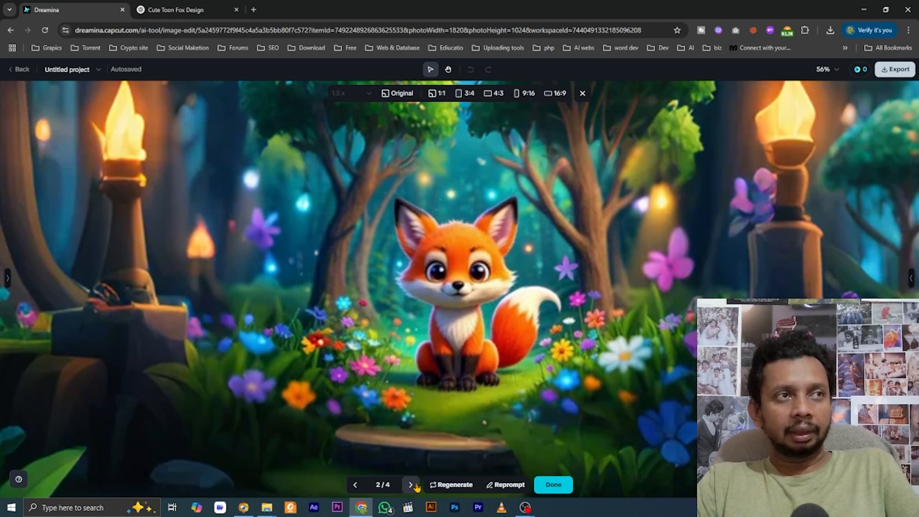
left_click(415, 486)
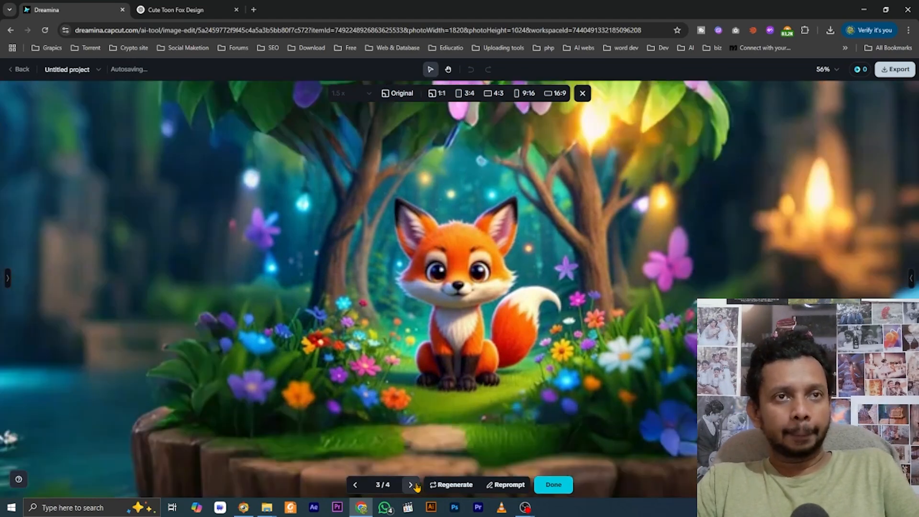
left_click(545, 485)
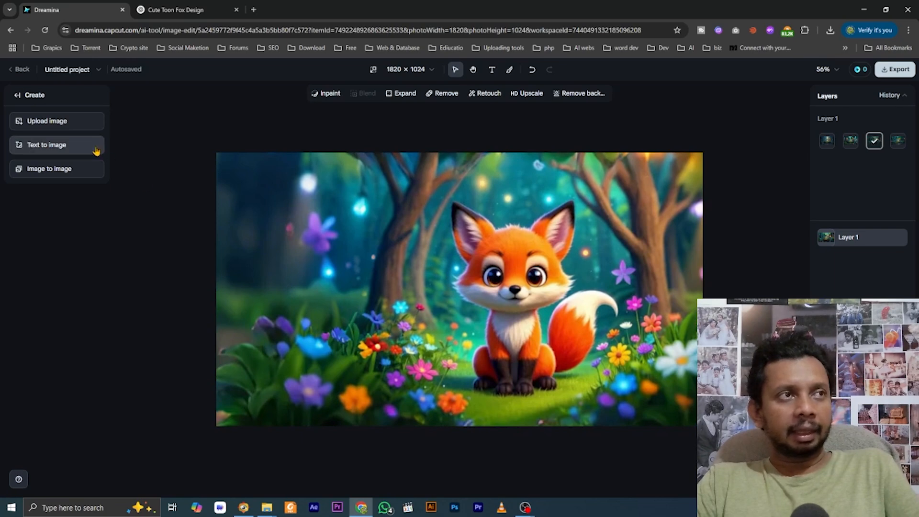
mouse_move(78, 165)
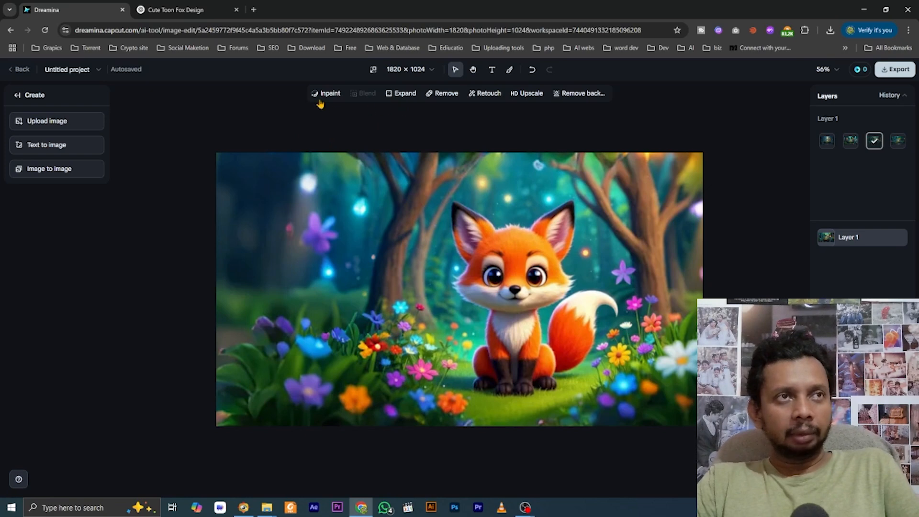
Leave the fox project, start a blank canvas editor project and upload the beach photo _MG_8112.jpg
left_click(46, 100)
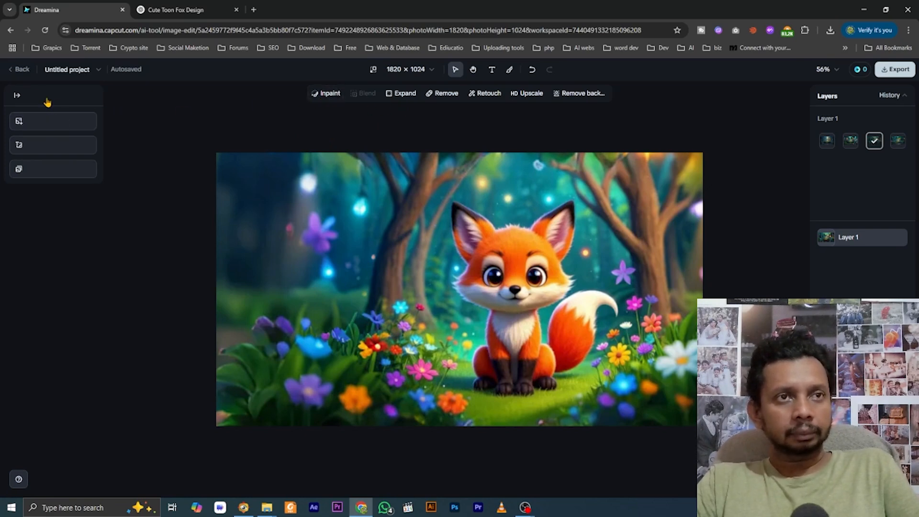
left_click(22, 70)
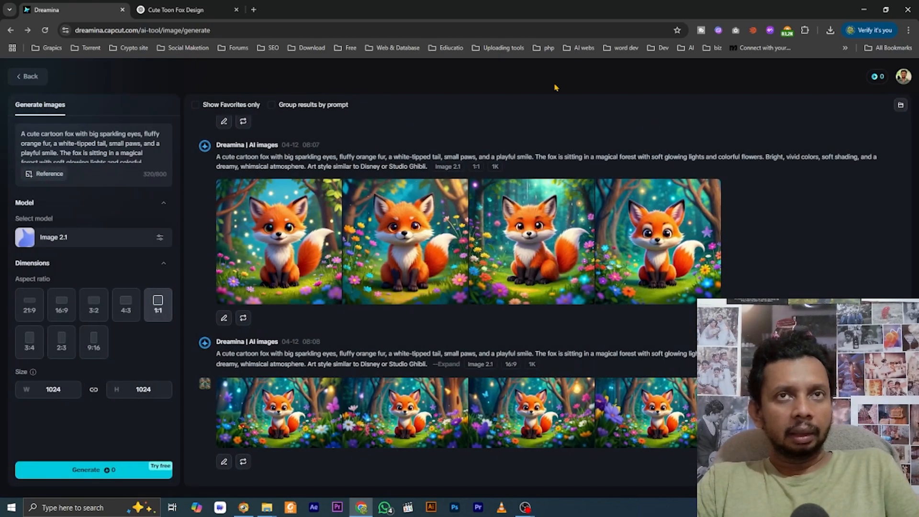
left_click(20, 77)
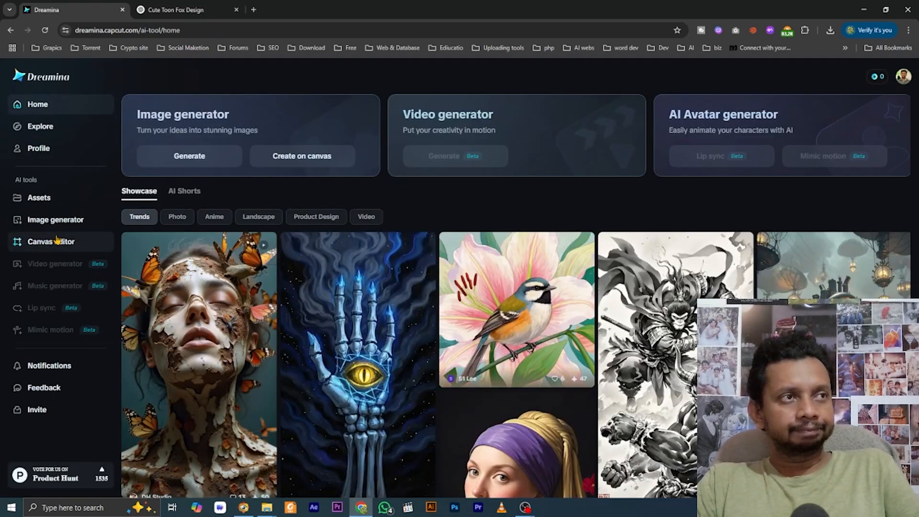
left_click(57, 239)
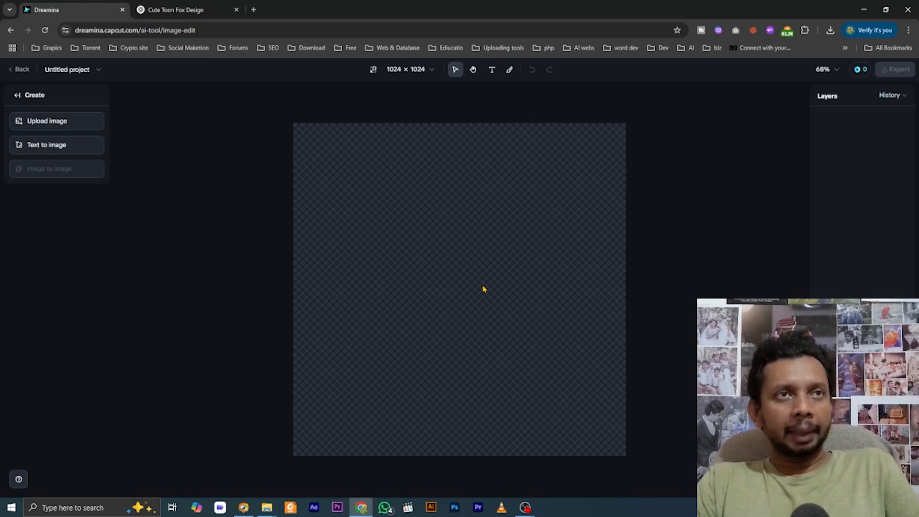
left_click(53, 123)
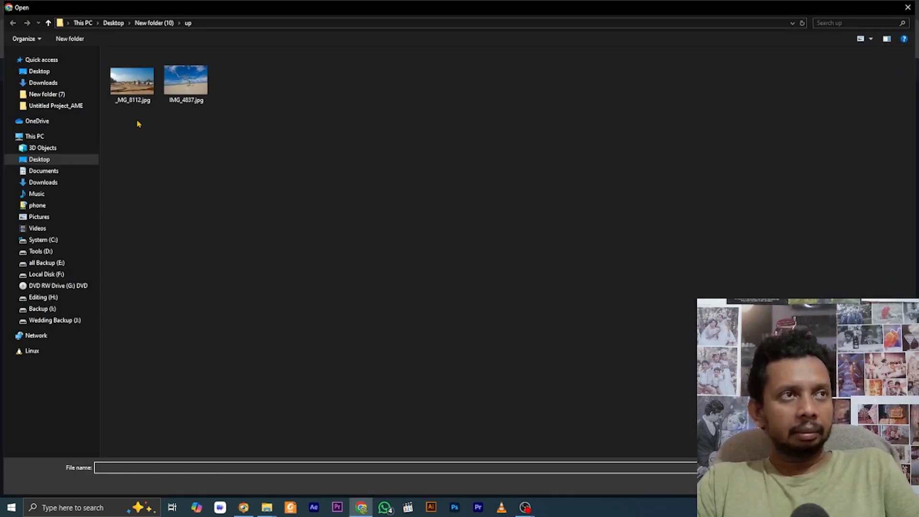
double_click(131, 90)
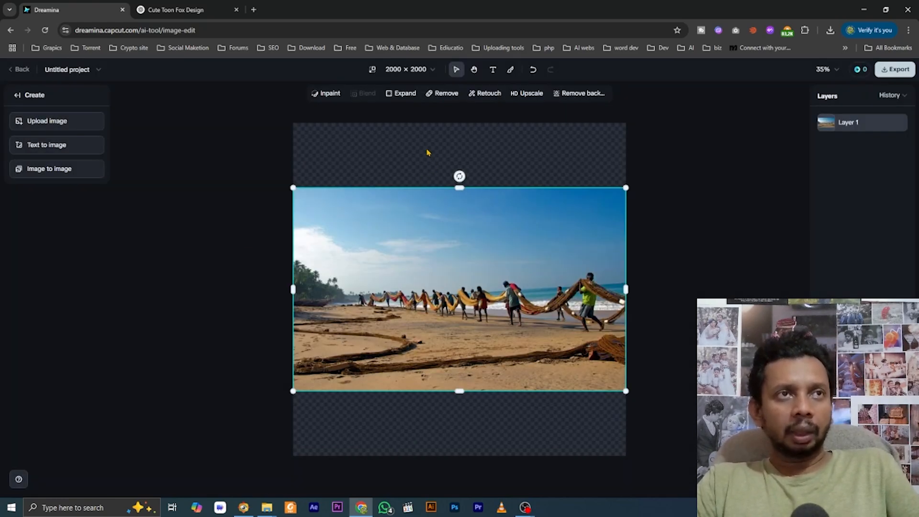
Set the canvas aspect ratio to 16:9, then scale the beach photo to the canvas width and align it with the upper edge
left_click(405, 69)
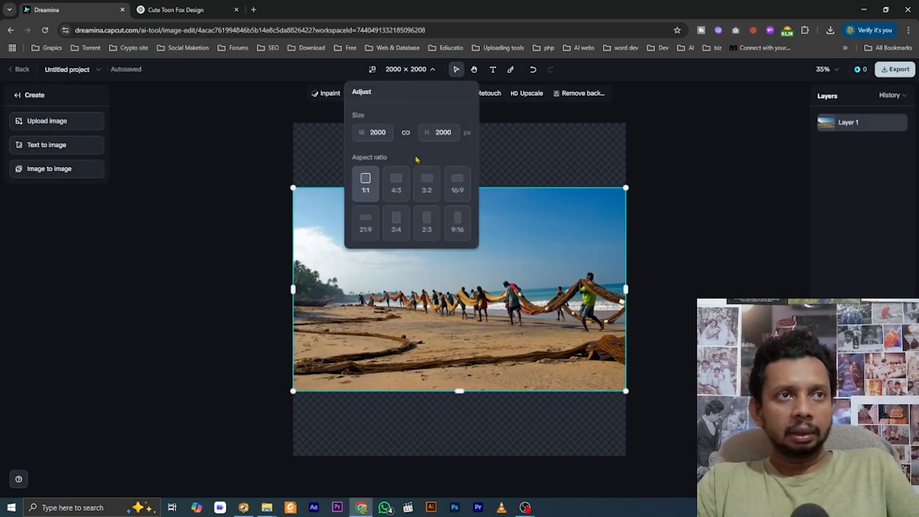
left_click(457, 182)
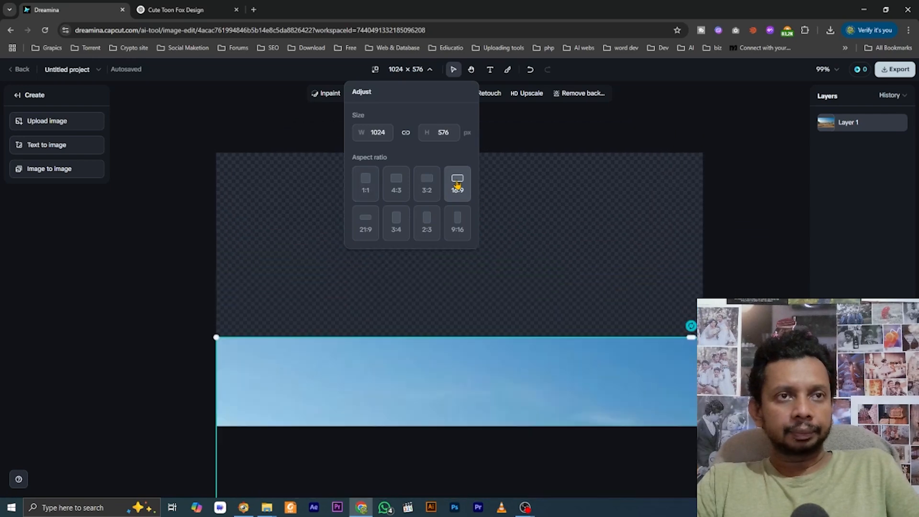
left_click_drag(467, 362, 352, 257)
mouse_move(266, 199)
left_mouse_down()
mouse_move(425, 352)
mouse_move(214, 133)
mouse_move(273, 217)
mouse_move(322, 262)
mouse_move(615, 416)
mouse_move(273, 205)
mouse_move(287, 209)
mouse_move(281, 199)
left_mouse_up()
left_click_drag(736, 470, 702, 450)
left_click_drag(555, 389, 554, 357)
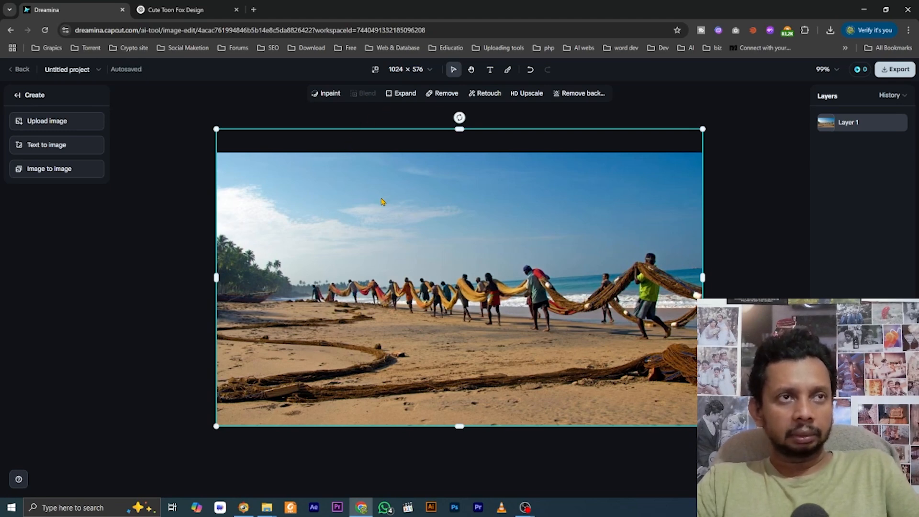
left_click_drag(383, 201, 382, 224)
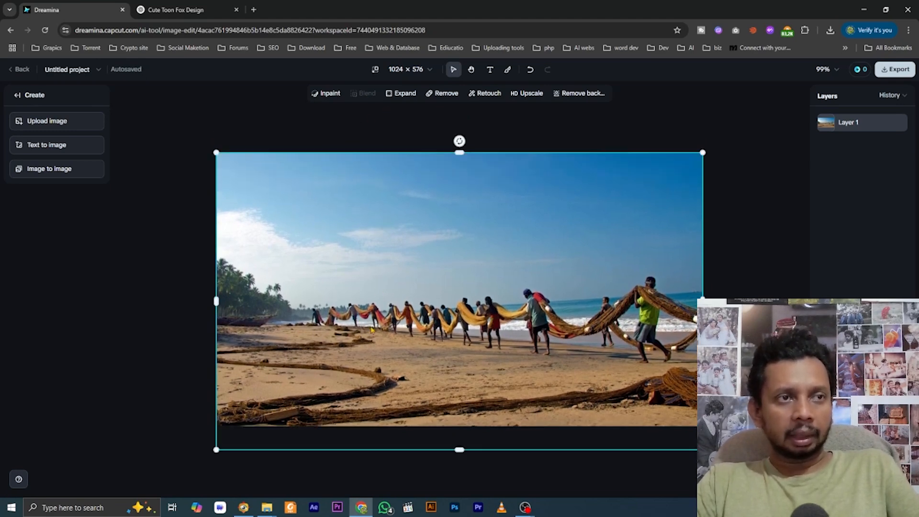
Expand the beach photo by 1.5x at the original aspect ratio and apply the first generated variation
left_click(403, 94)
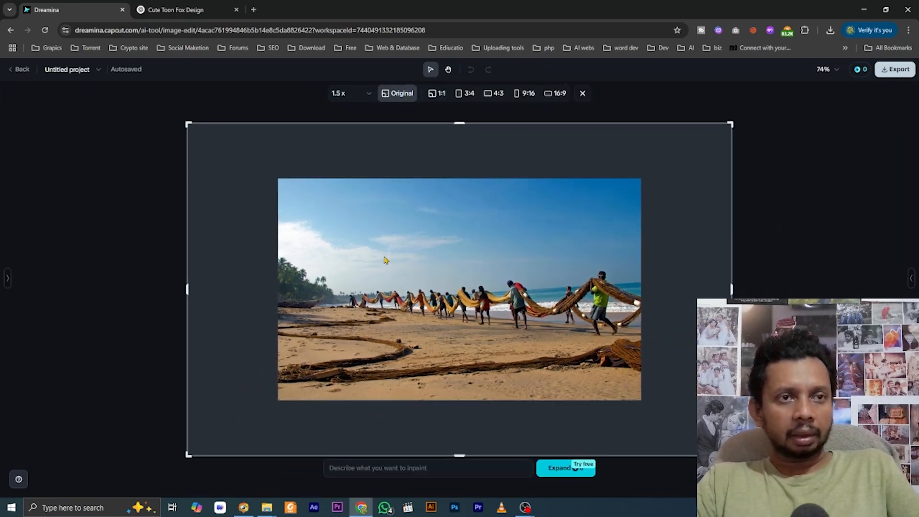
left_click(555, 468)
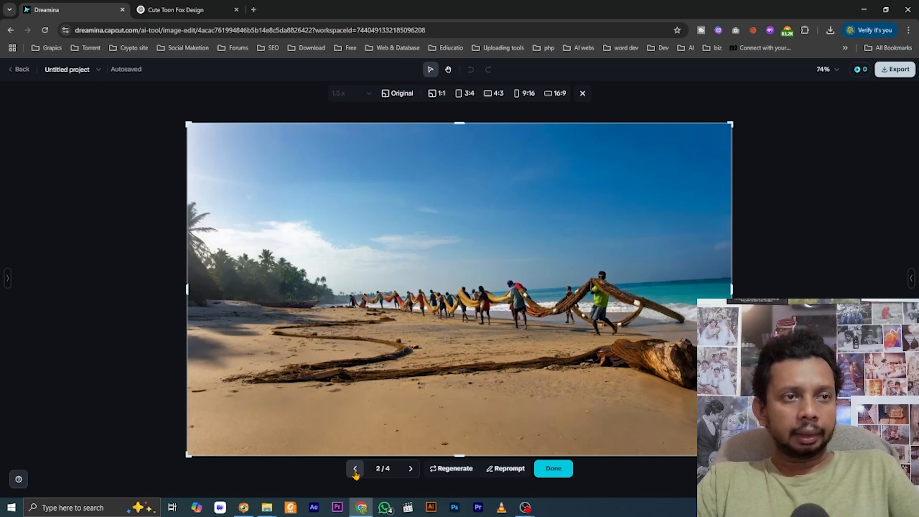
left_click(355, 470)
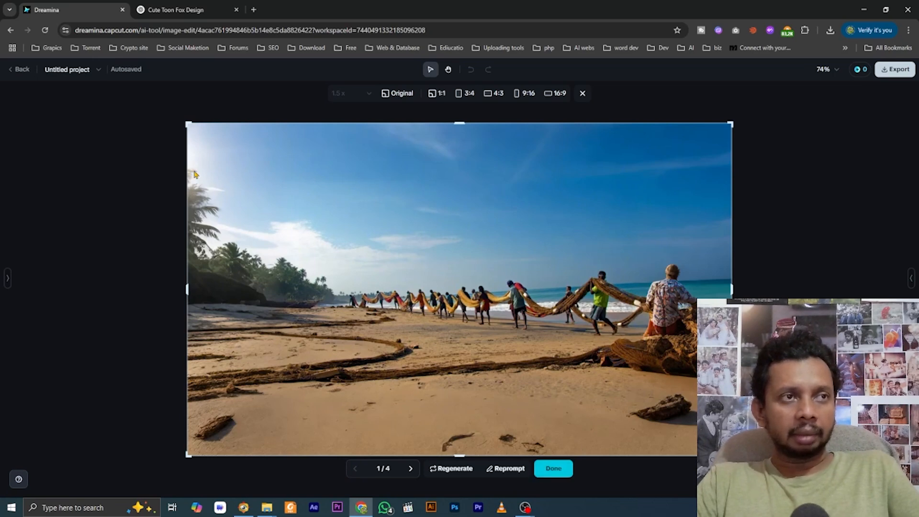
left_click(552, 468)
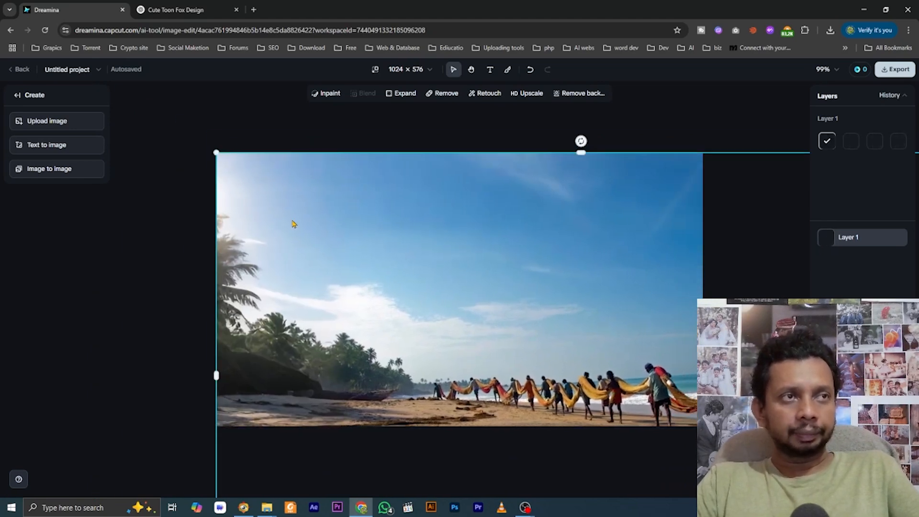
Scale the expanded beach image down to the canvas width and center it vertically on the canvas
left_click_drag(240, 188, 269, 205)
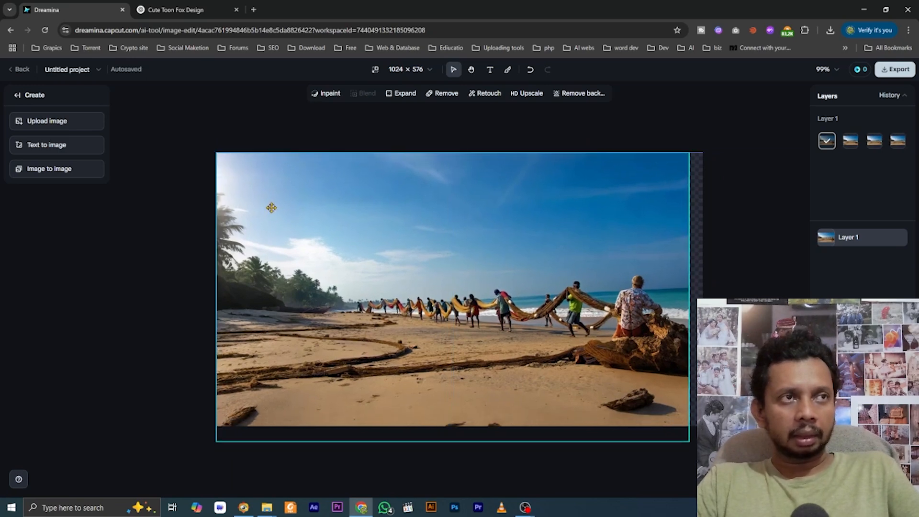
left_click_drag(688, 443, 702, 450)
left_click_drag(559, 390, 554, 374)
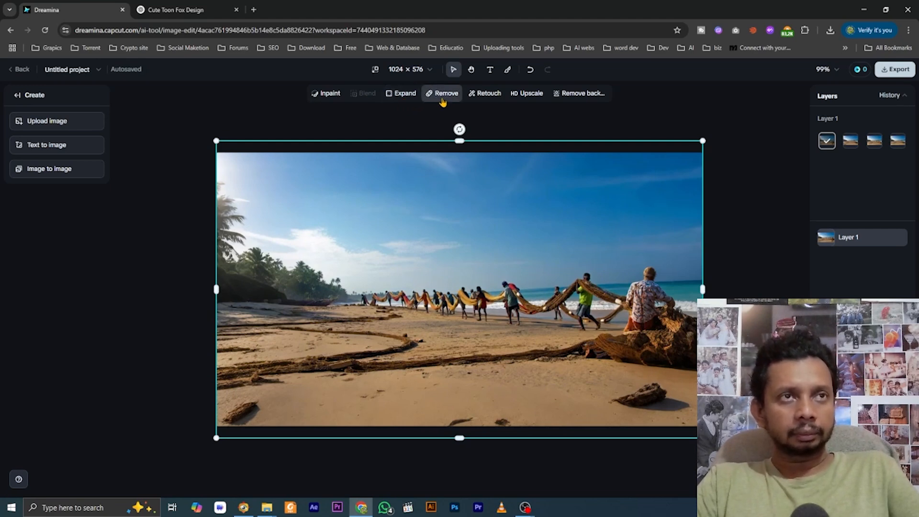
Start an inpaint with brush size 80 and paint a mask over the whole sky of the beach image
left_click(338, 90)
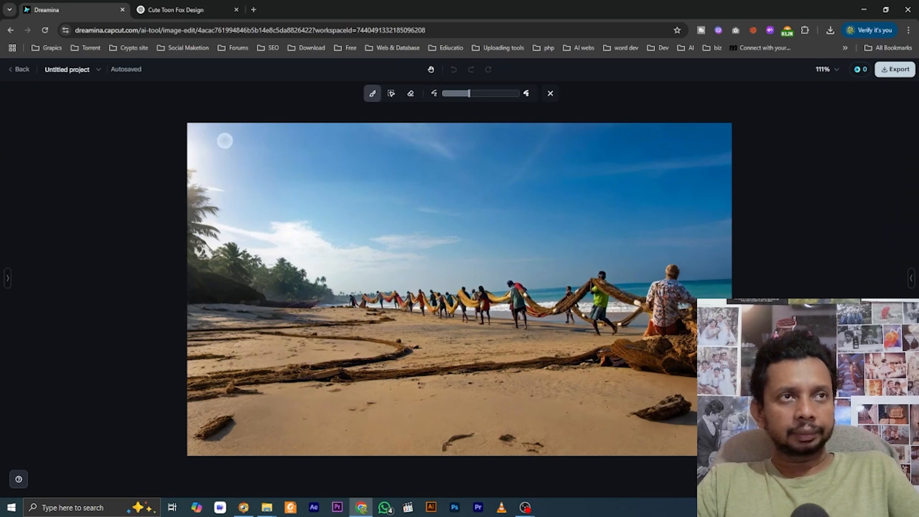
left_click_drag(470, 96, 518, 93)
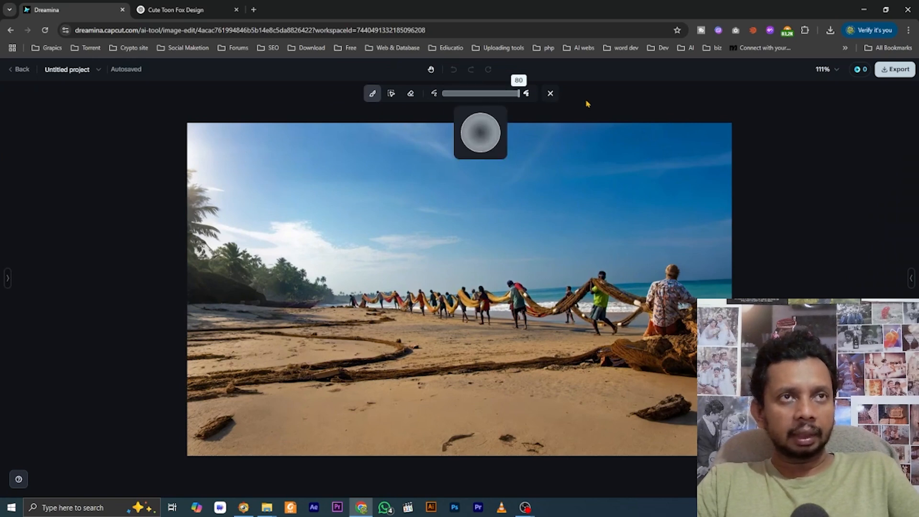
mouse_move(586, 187)
left_mouse_down()
mouse_move(268, 151)
mouse_move(547, 120)
mouse_move(454, 149)
mouse_move(607, 189)
mouse_move(504, 212)
mouse_move(545, 245)
mouse_move(250, 208)
mouse_move(390, 202)
mouse_move(266, 180)
mouse_move(183, 193)
mouse_move(302, 237)
mouse_move(198, 226)
mouse_move(316, 254)
mouse_move(413, 259)
mouse_move(299, 272)
mouse_move(565, 263)
mouse_move(682, 244)
mouse_move(709, 237)
mouse_move(716, 218)
mouse_move(718, 259)
mouse_move(707, 249)
mouse_move(730, 285)
mouse_move(691, 260)
mouse_move(634, 254)
mouse_move(628, 267)
mouse_move(320, 264)
mouse_move(43, 115)
left_mouse_up()
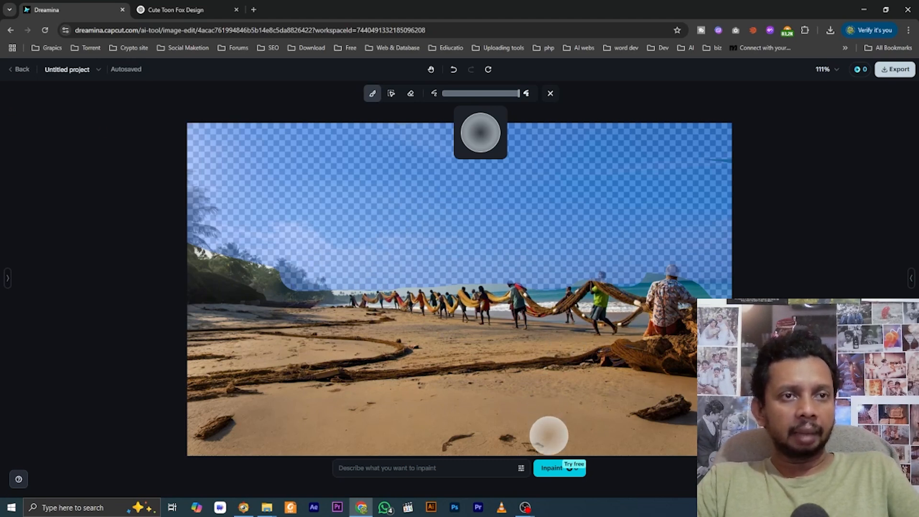
Enter "sunset" as the inpaint description and generate the new sky variations
left_click(427, 464)
type("ch")
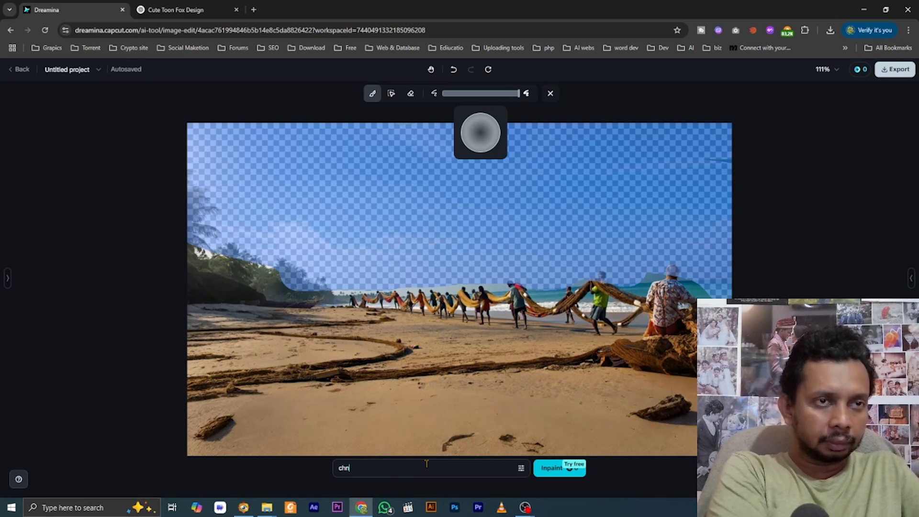
type("n")
key("BackSpace")
key("BackSpace")
key("BackSpace")
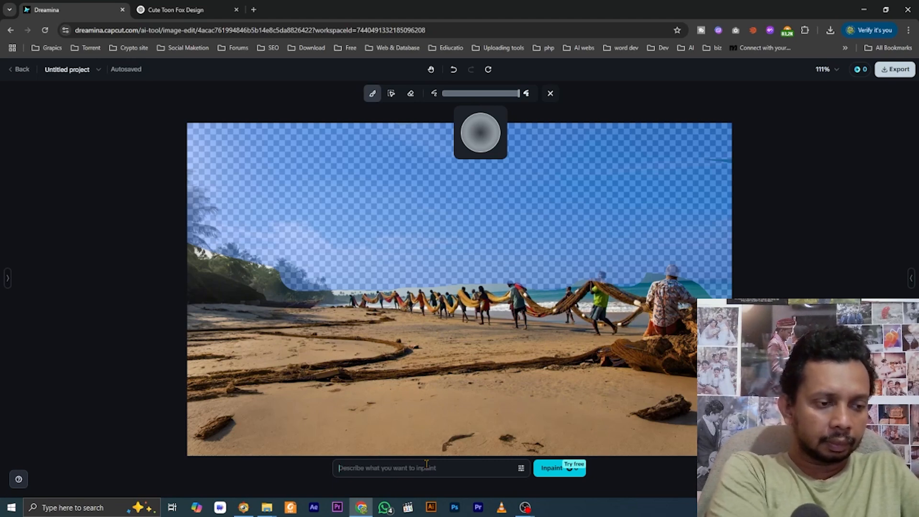
type("sun")
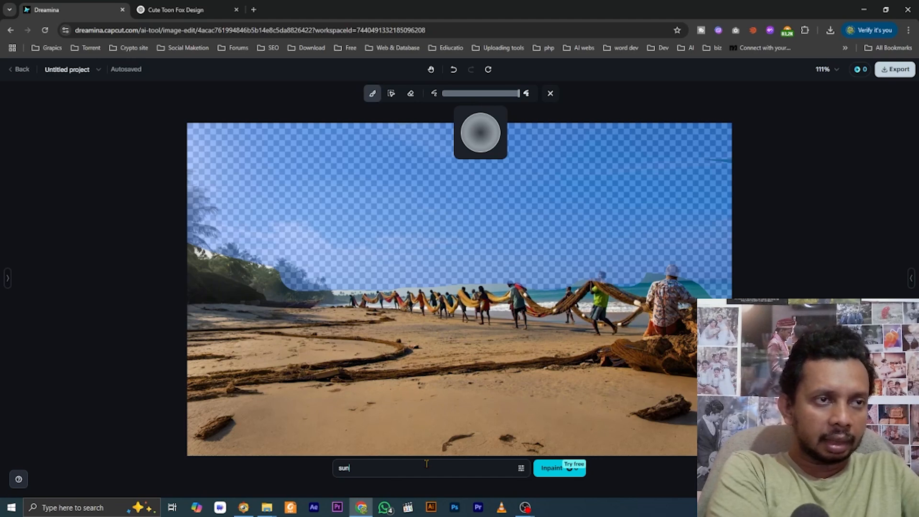
type("set")
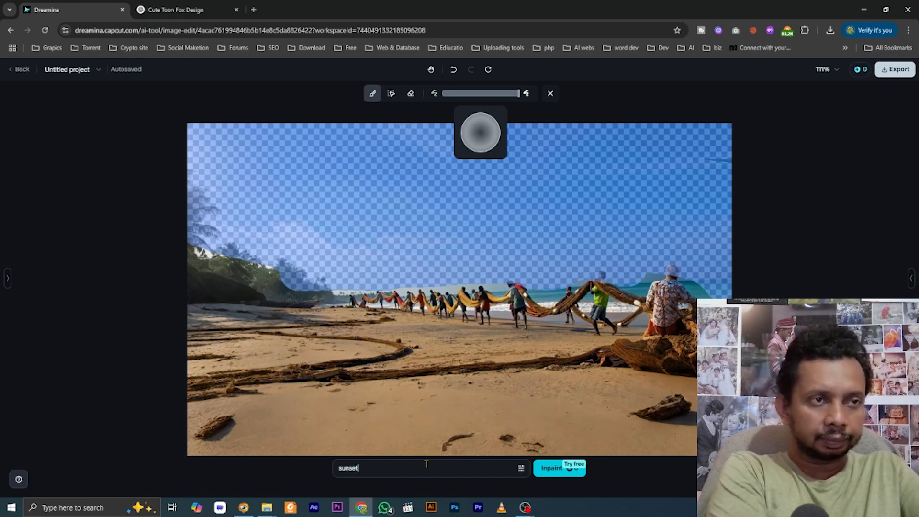
left_click(557, 468)
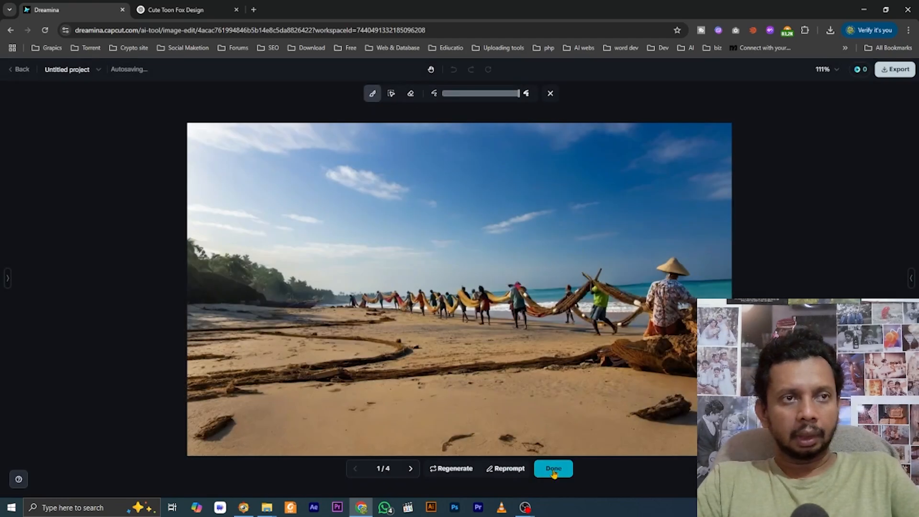
Compare the four inpainted sky variations of the beach image
left_click(409, 468)
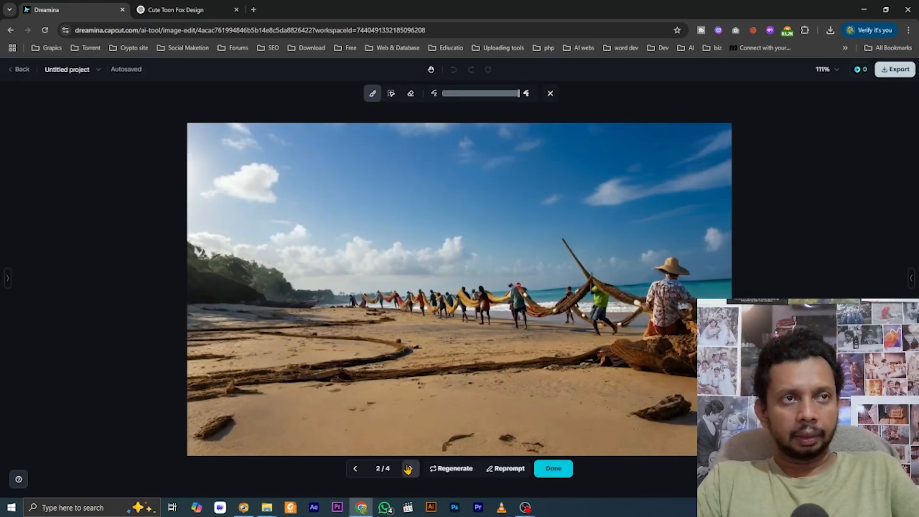
left_click(408, 469)
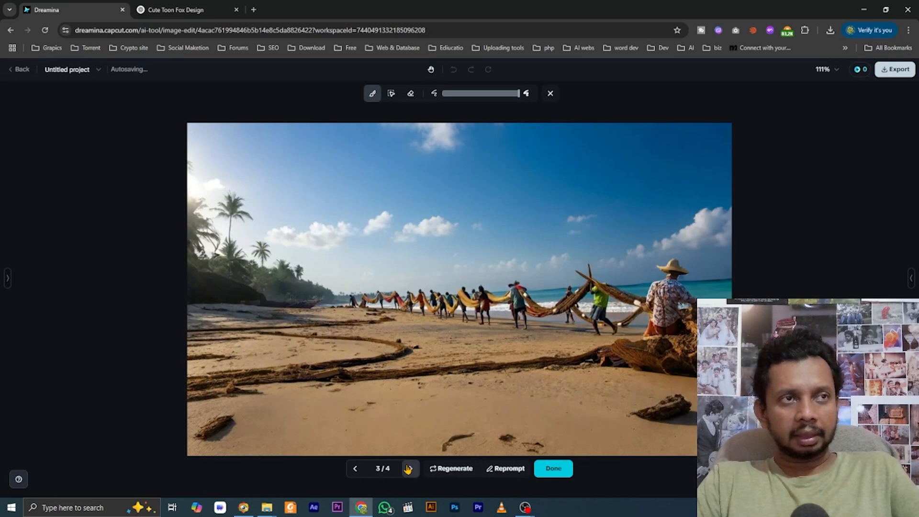
left_click(407, 469)
left_click(356, 468)
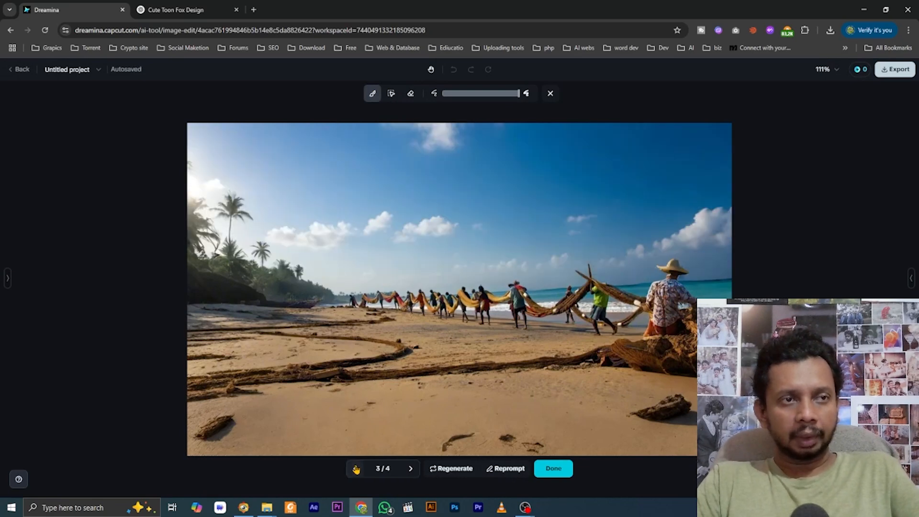
left_click(356, 468)
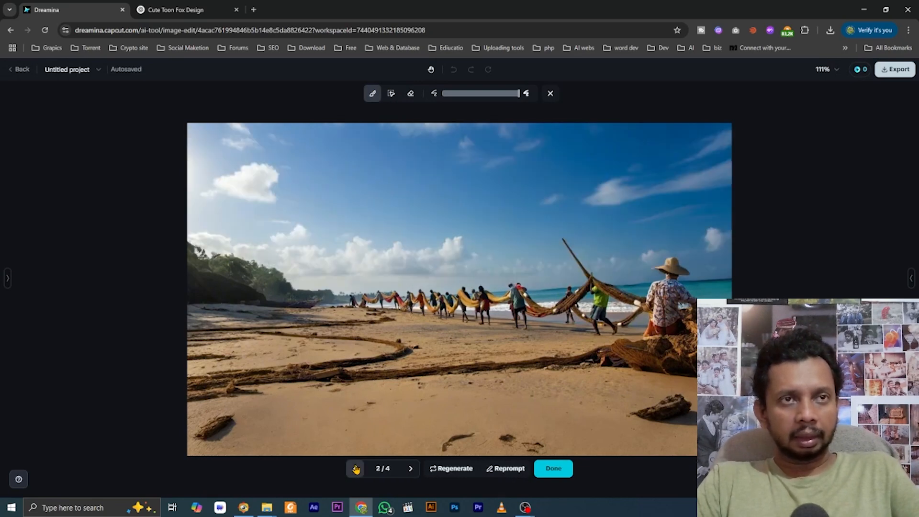
left_click(355, 468)
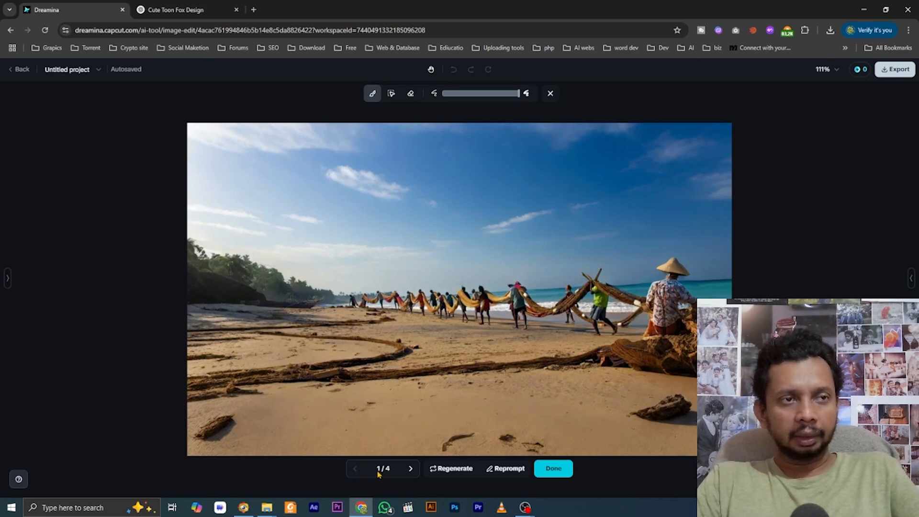
left_click(408, 470)
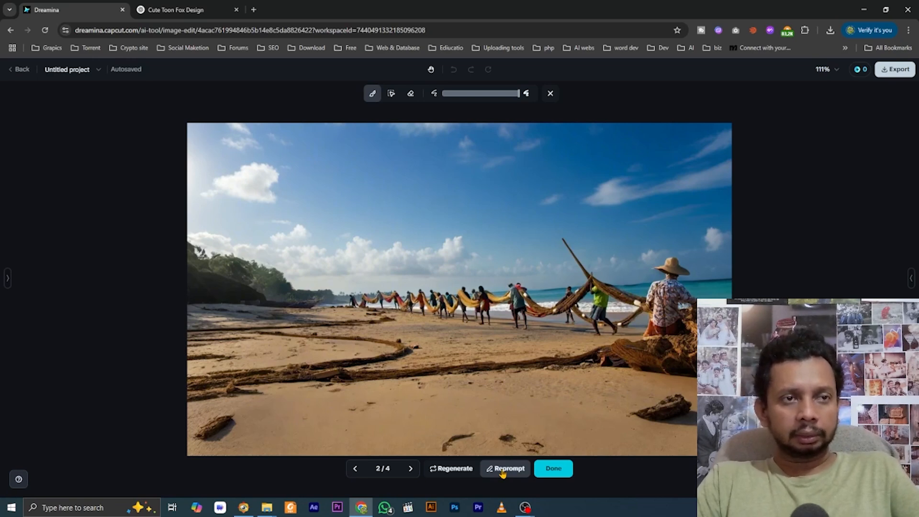
Switch to the ChatGPT conversation and send the request "prompt for change sky to sunset", adapted from the earlier fox request
left_click(156, 10)
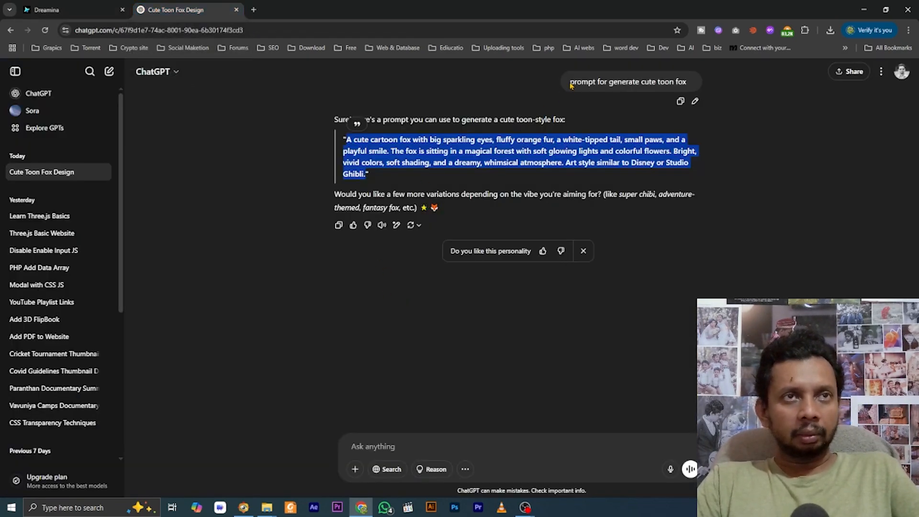
left_click_drag(571, 85, 691, 82)
right_click(673, 80)
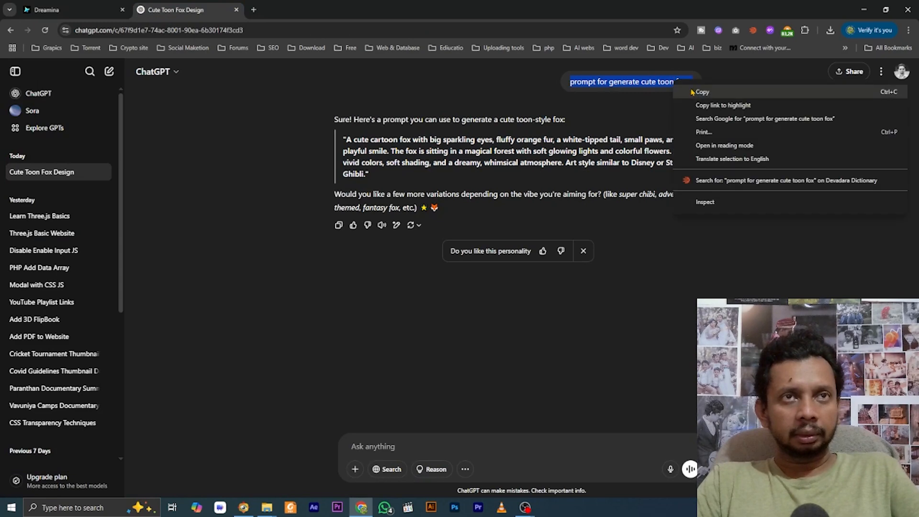
left_click(693, 91)
left_click(384, 436)
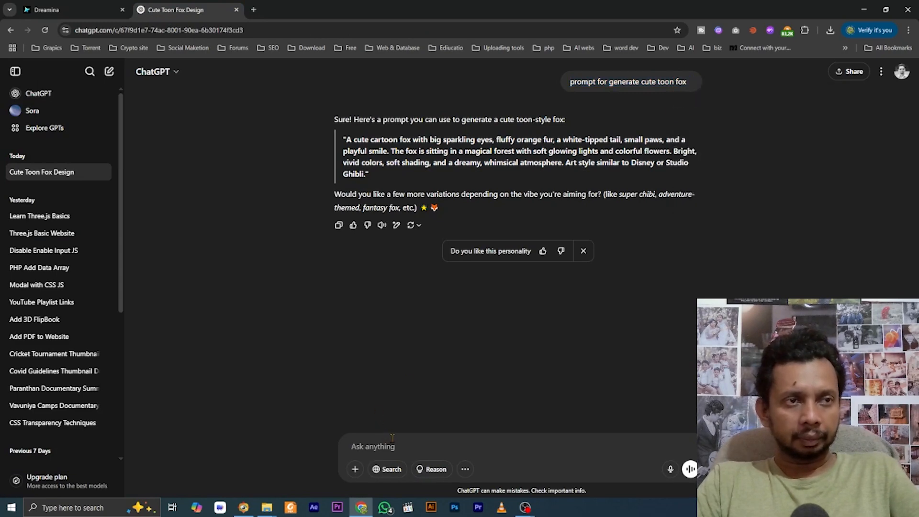
key("ctrl+v")
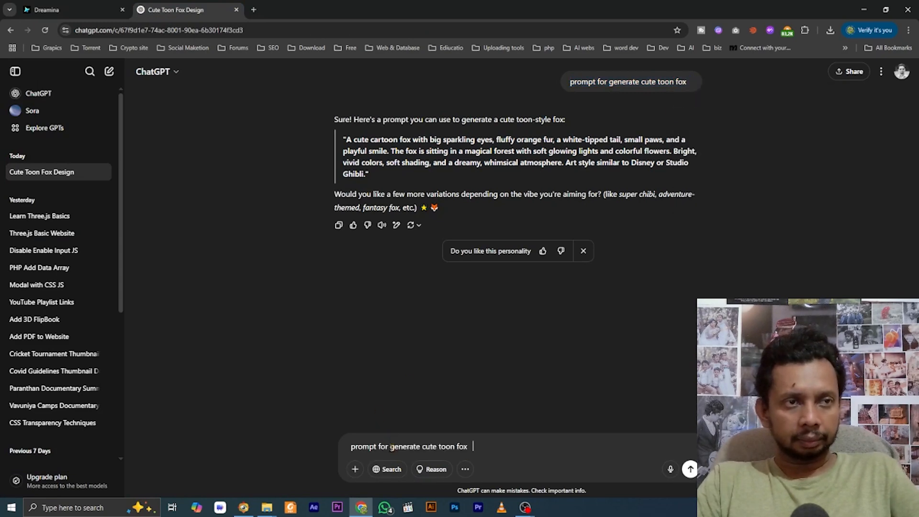
type("cha")
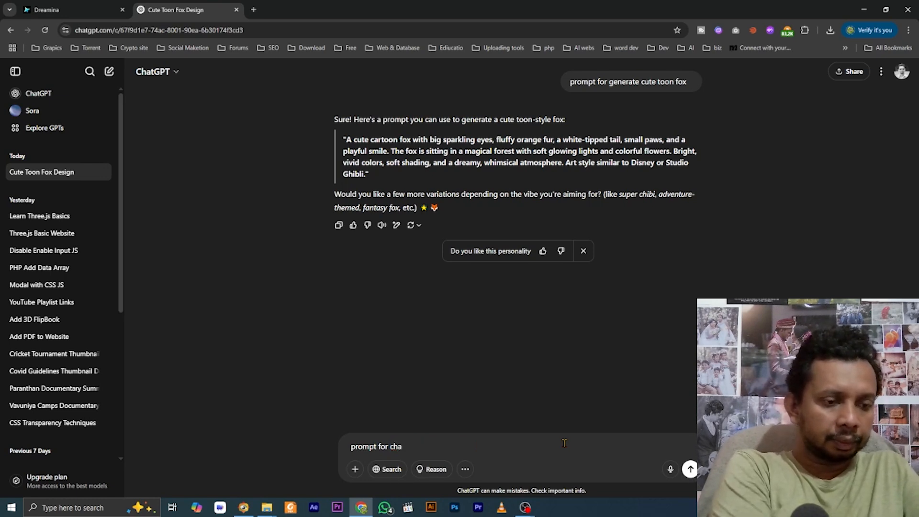
type("nge sky to sunset")
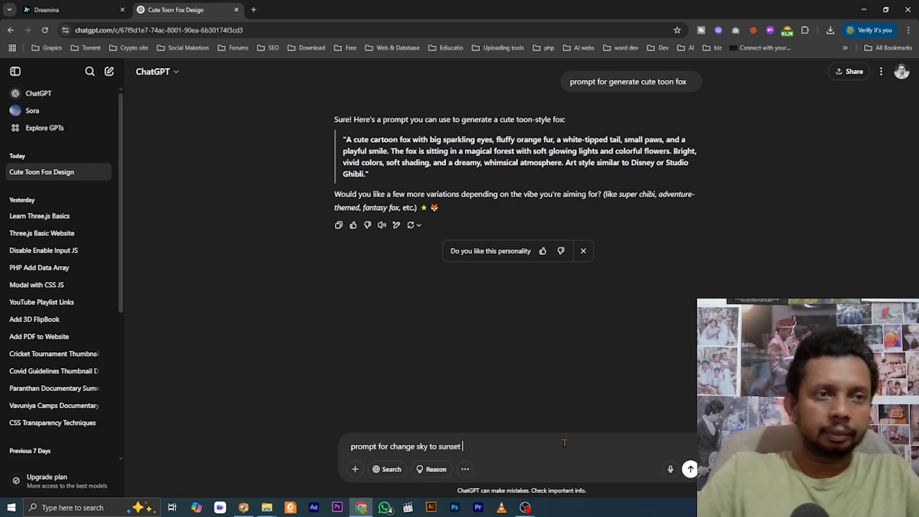
left_click(689, 469)
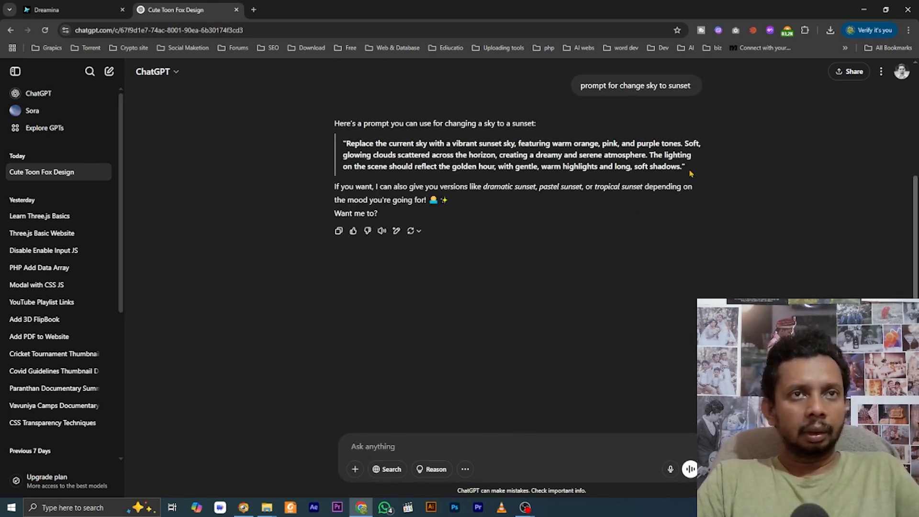
Copy the full sunset sky prompt from ChatGPT's reply, starting at "Replace the current sky with a vibrant sunset sky"
left_click_drag(683, 166, 370, 144)
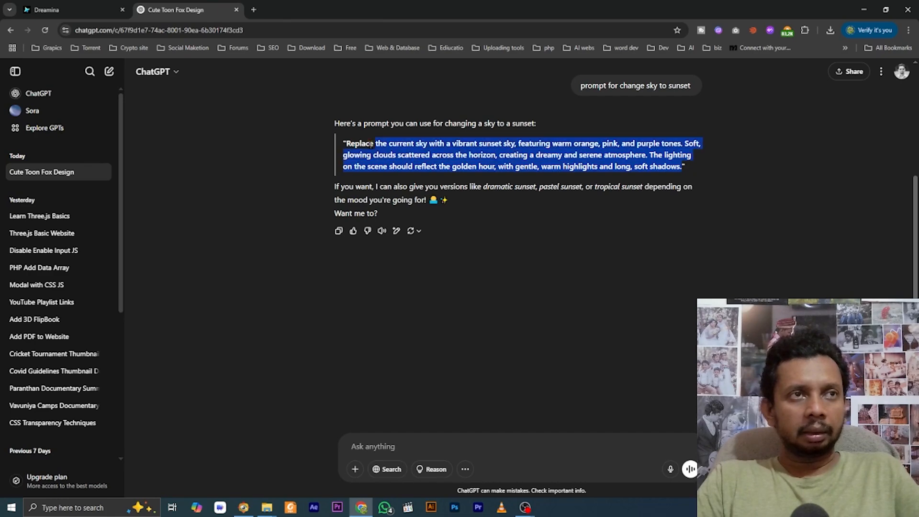
right_click(363, 145)
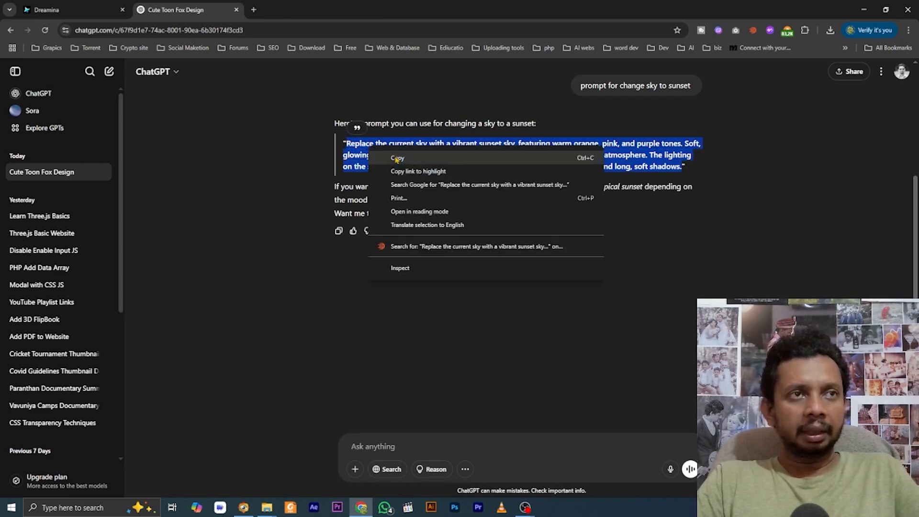
left_click(397, 157)
Return to Dreamina, reprompt the sky inpaint with the copied sunset prompt replacing "sunset", and generate new variations
left_click(53, 10)
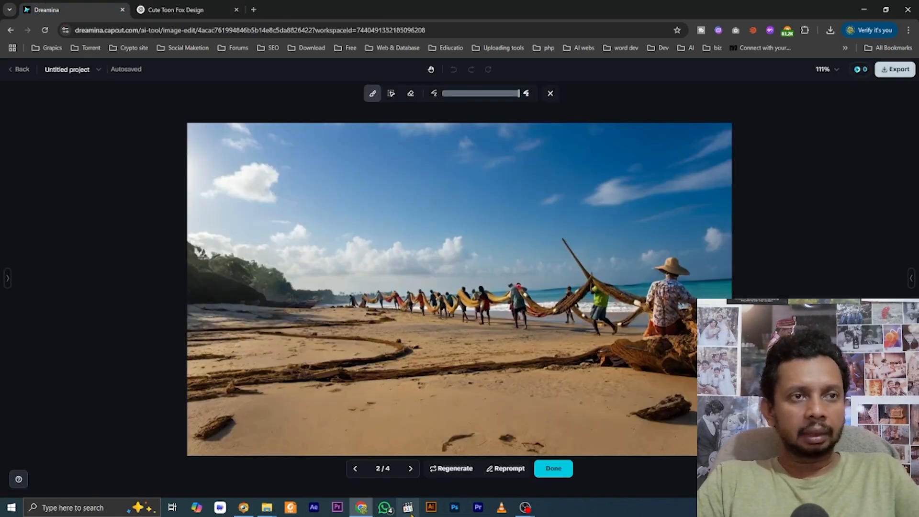
left_click(516, 474)
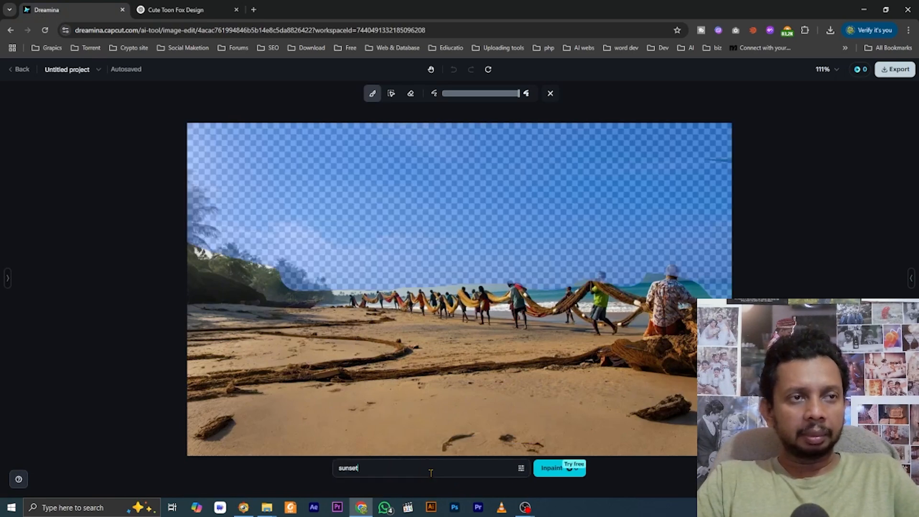
key("ctrl+v")
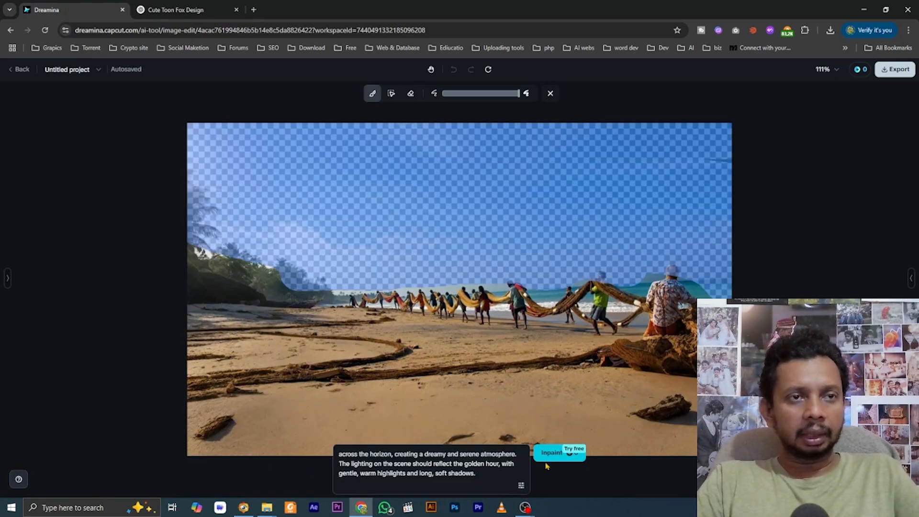
left_click(548, 460)
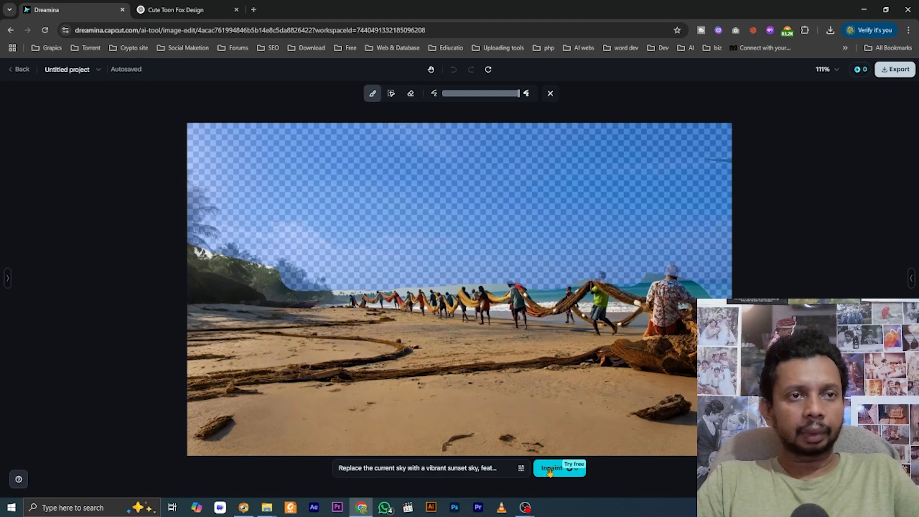
left_click(549, 469)
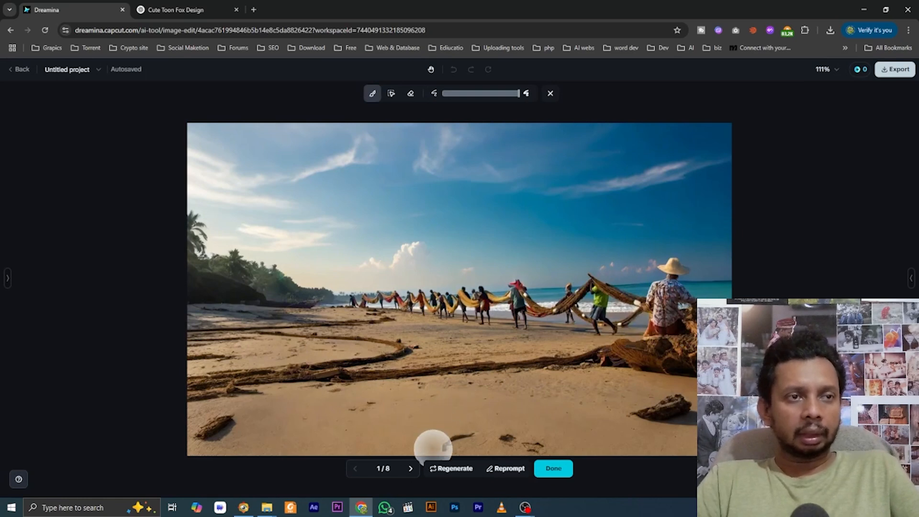
Compare the first four newly inpainted sky variations of the beach image
left_click(411, 474)
left_click(411, 474)
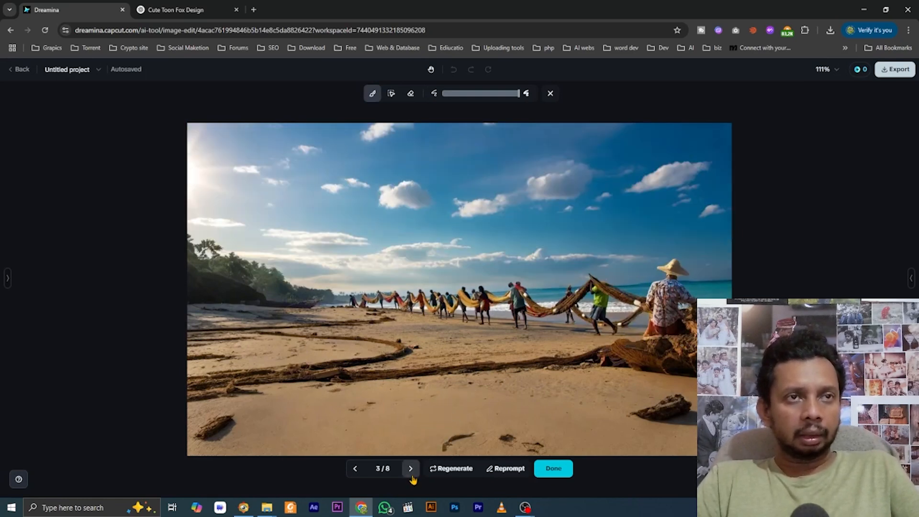
left_click(354, 470)
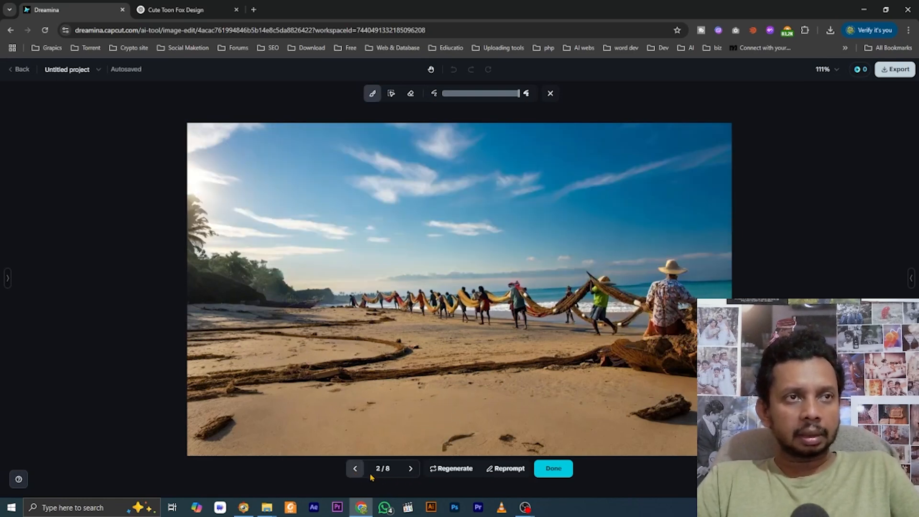
left_click(409, 474)
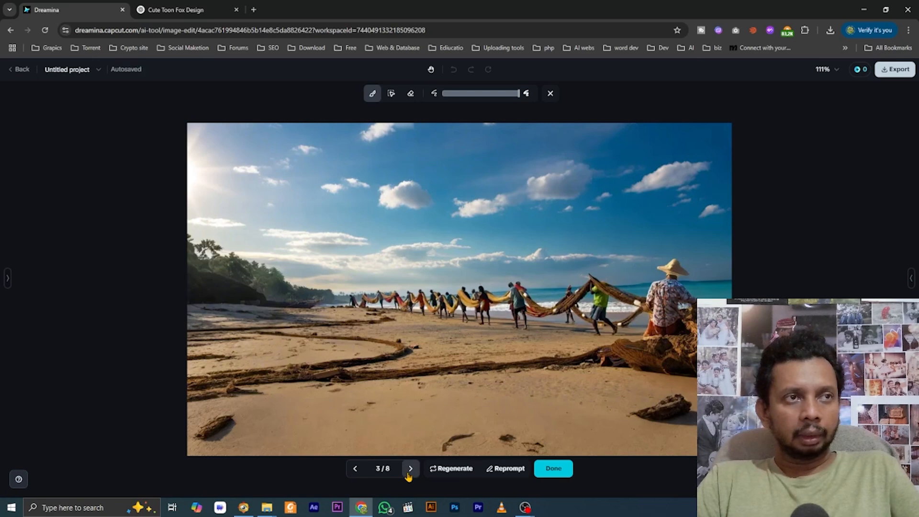
left_click(410, 471)
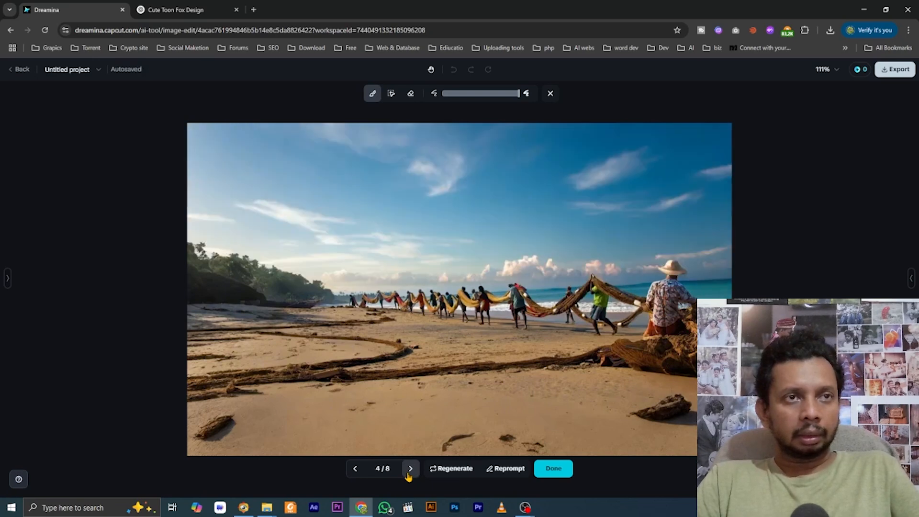
left_click(355, 470)
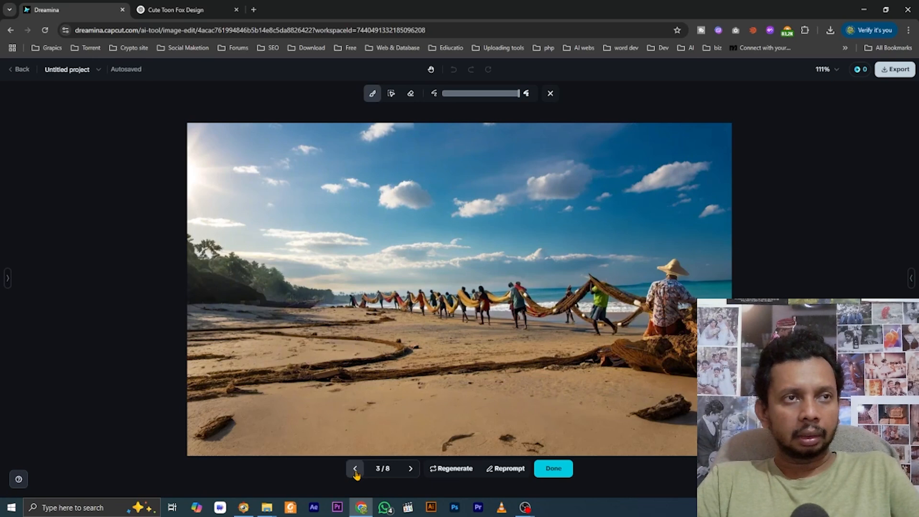
left_click(355, 470)
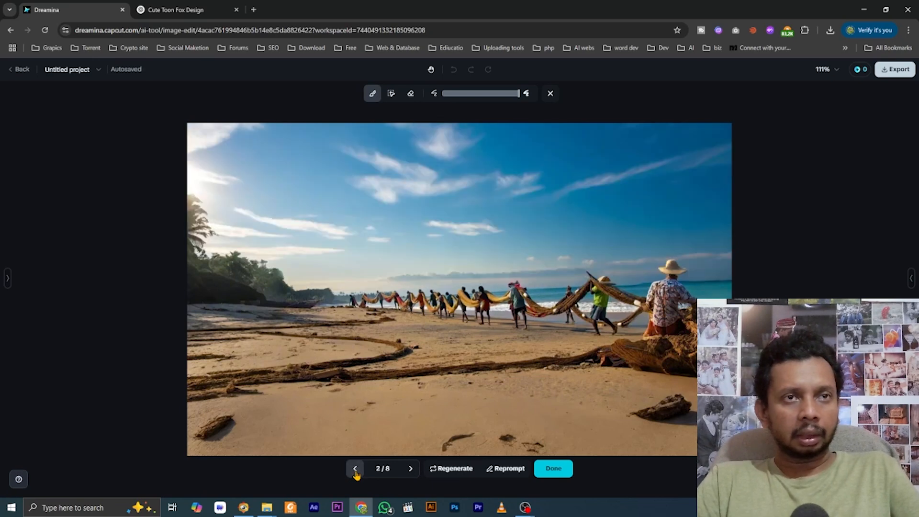
left_click(356, 471)
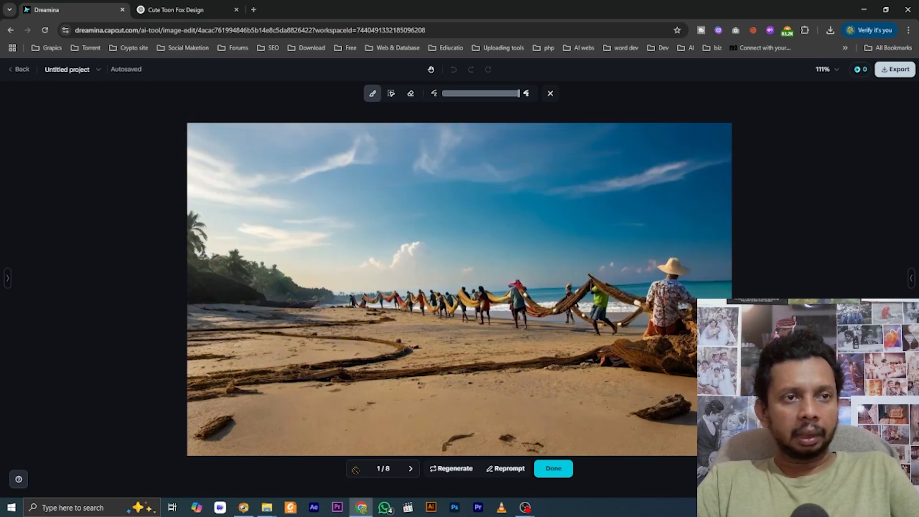
left_click(408, 472)
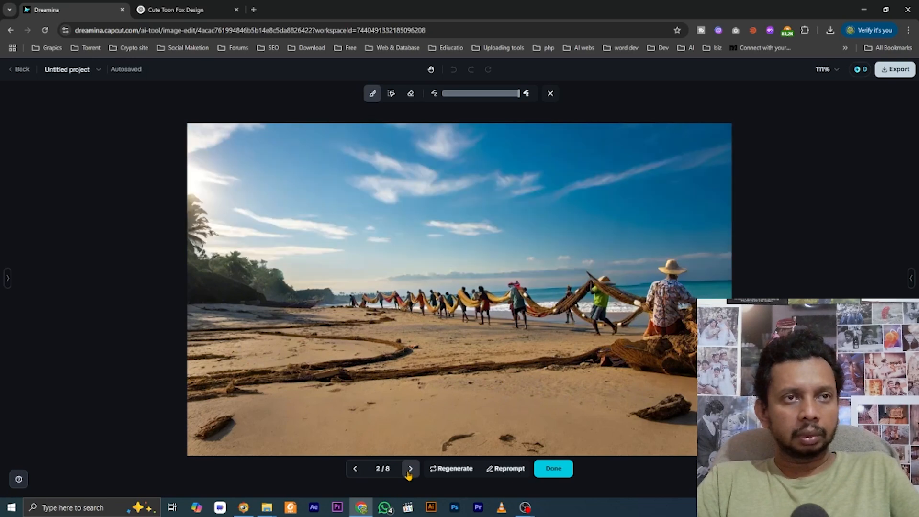
left_click(410, 470)
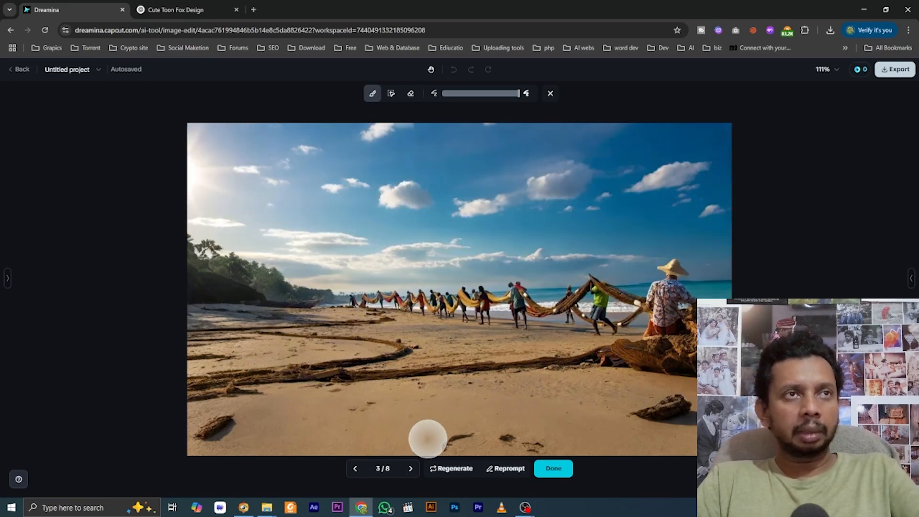
Exit the inpaint editor while staying in the current project on its canvas
left_click(21, 70)
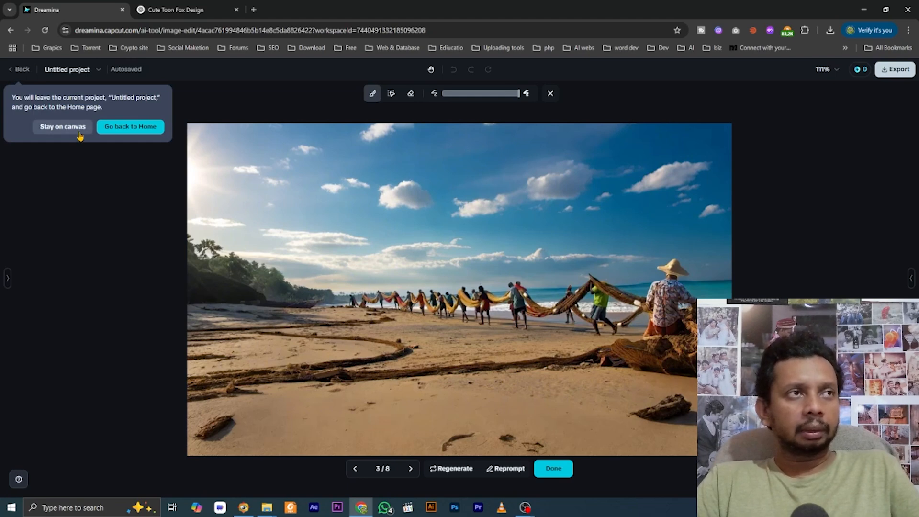
left_click(62, 127)
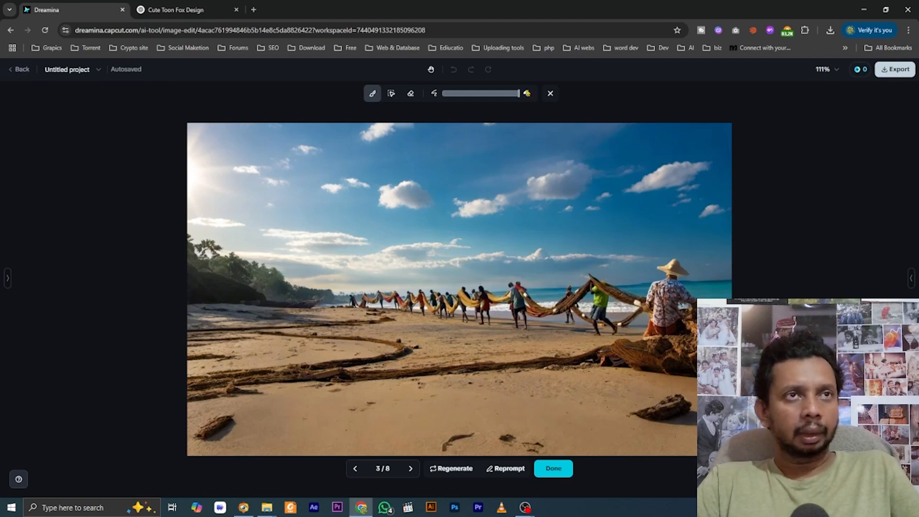
left_click(550, 93)
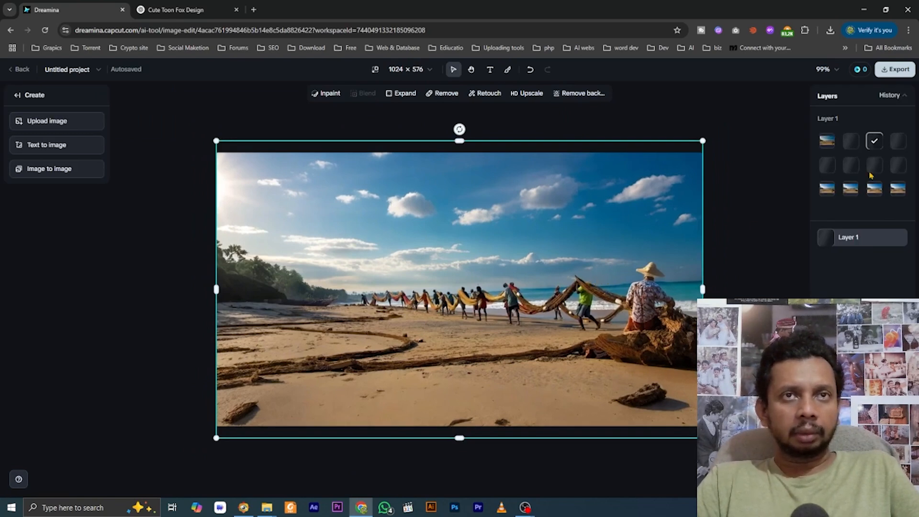
Restore the third expanded version of the beach image, in the last row of the layer's history
mouse_move(882, 192)
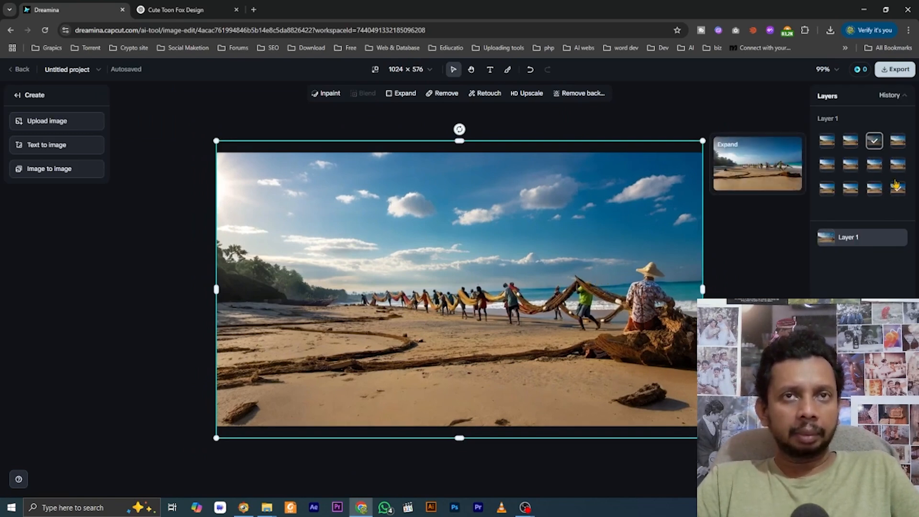
left_click(884, 190)
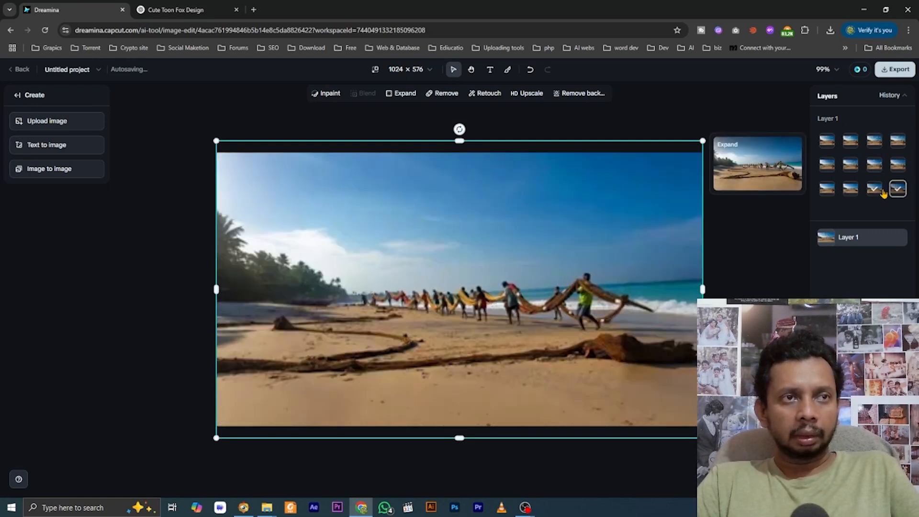
left_click(882, 191)
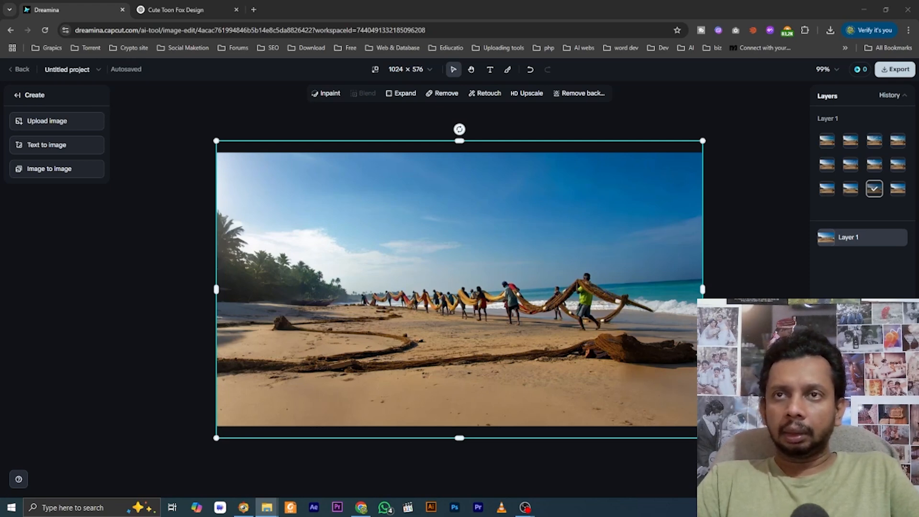
left_click(638, 316)
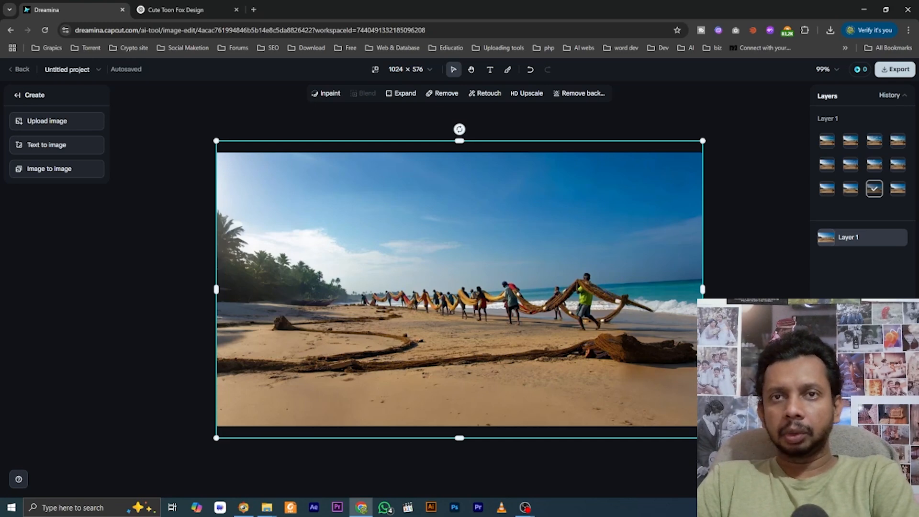
key("alt+Tab")
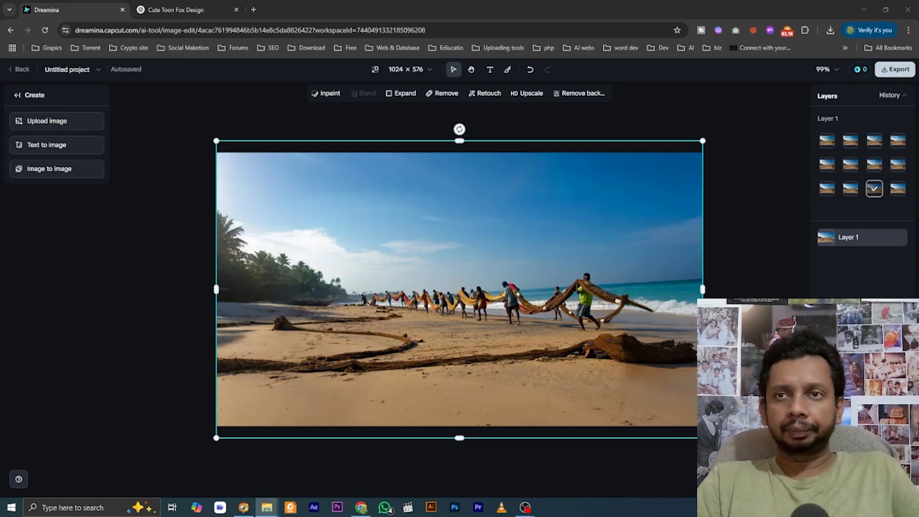
Upload the photo of the woman in a black leather jacket and denim skirt as a new layer
left_click(29, 121)
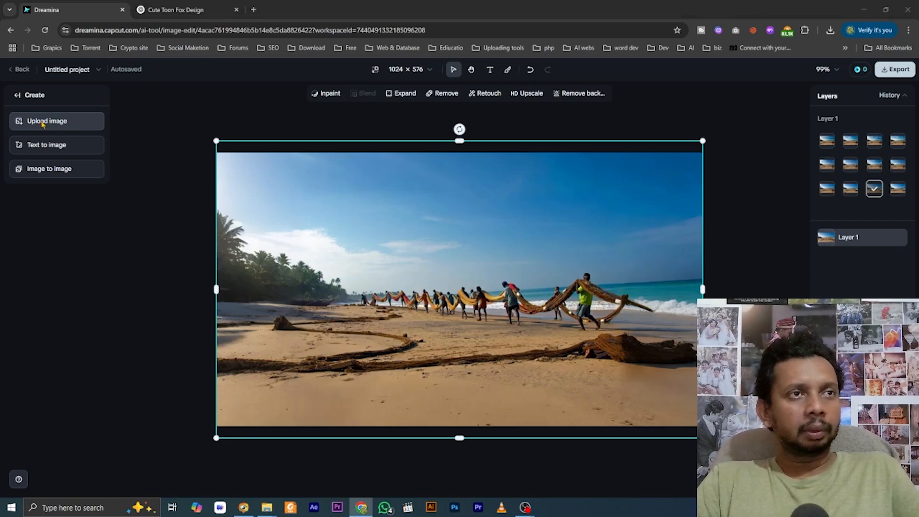
left_click_drag(290, 169, 295, 171)
double_click(132, 72)
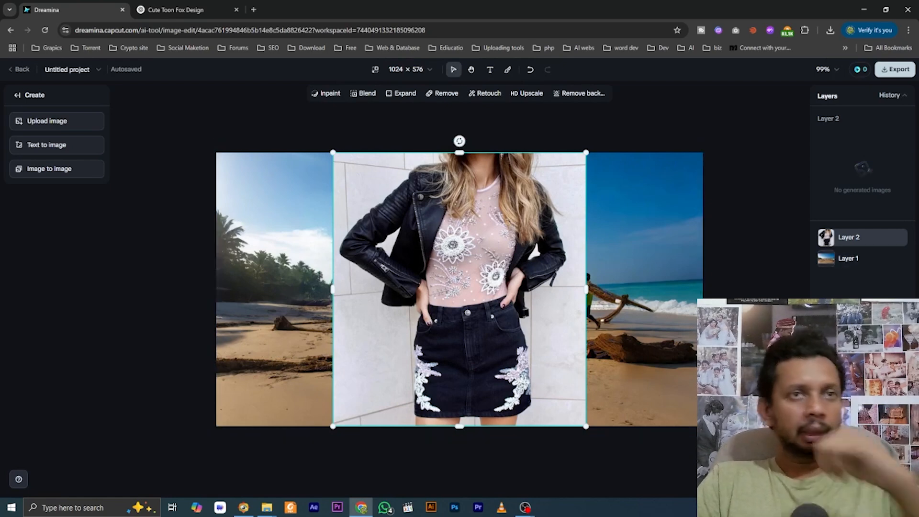
Delete the beach image layer and move the woman's photo down and slightly left, leaving empty canvas above it
left_click(678, 301)
key("Delete")
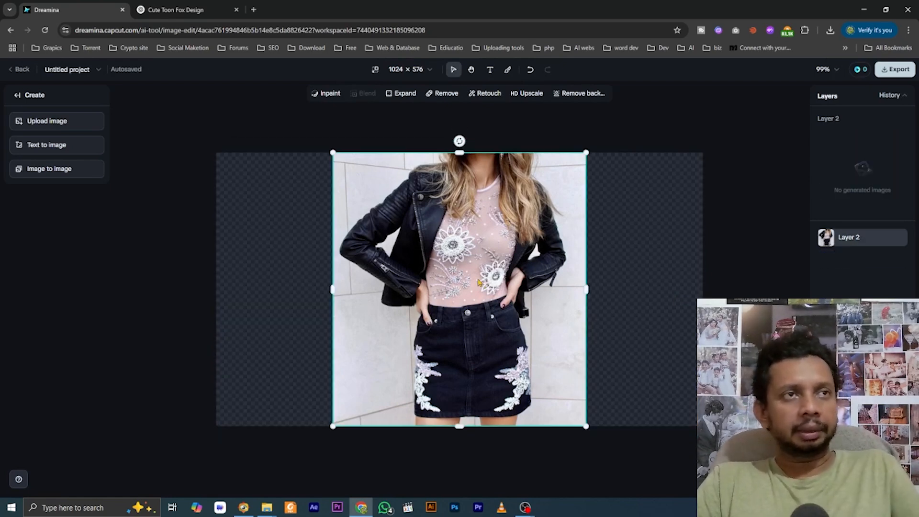
left_click_drag(436, 163, 416, 220)
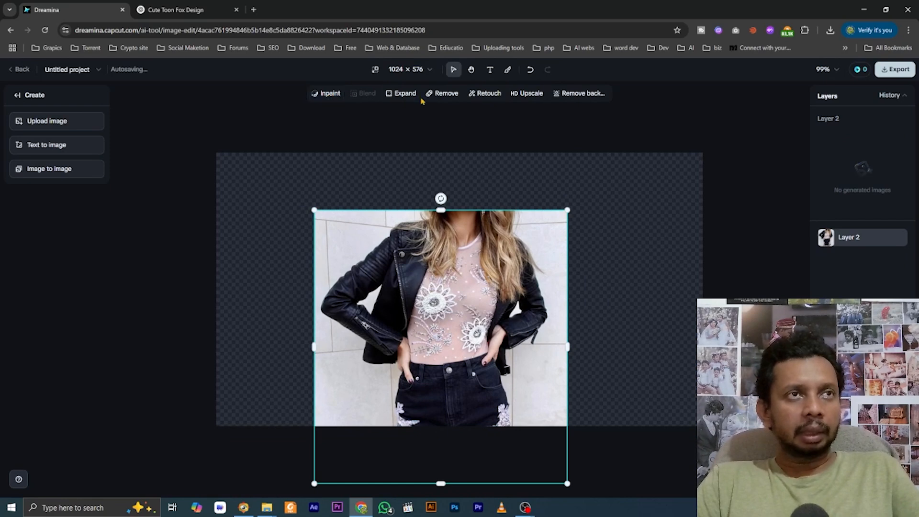
Expand the woman's photo at the sides and further above her head, with none below, and accept the first generated version
left_click(404, 95)
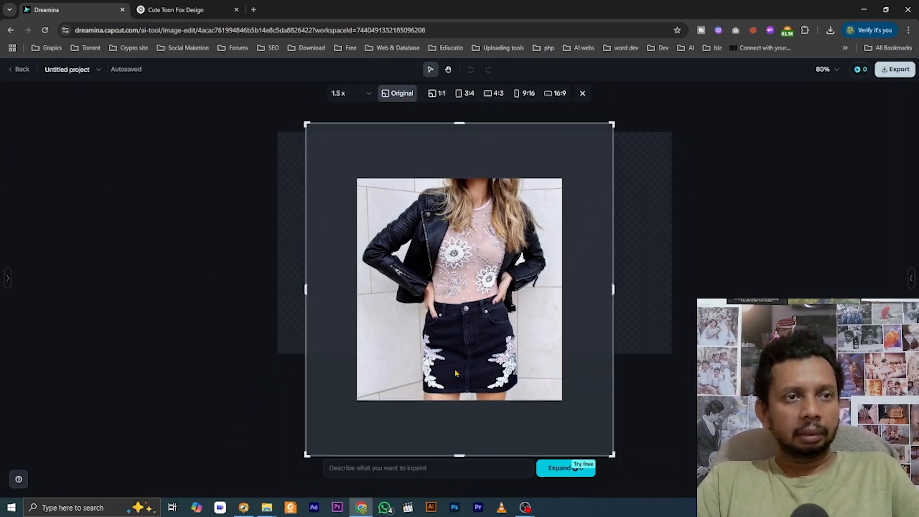
left_click_drag(459, 455, 459, 399)
left_click_drag(458, 124, 460, 100)
scroll(498, 207, "up", 4)
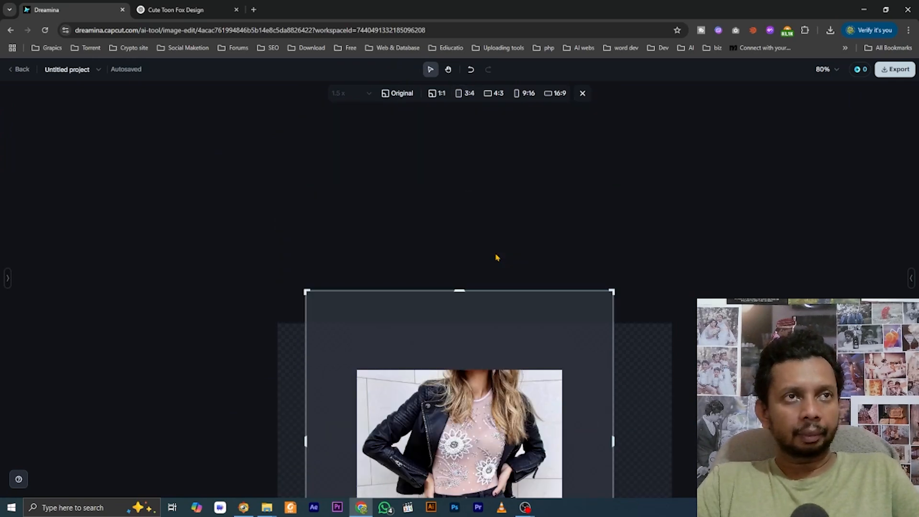
scroll(496, 258, "down", 6)
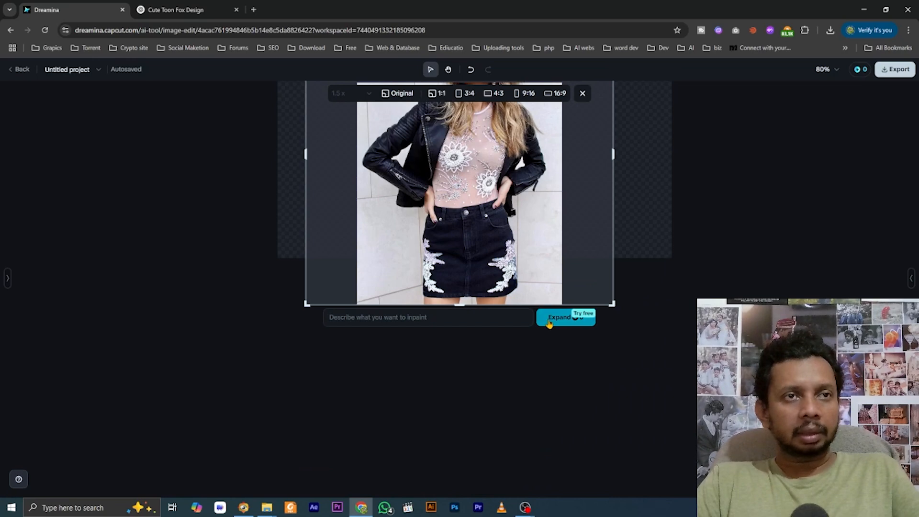
left_click(550, 318)
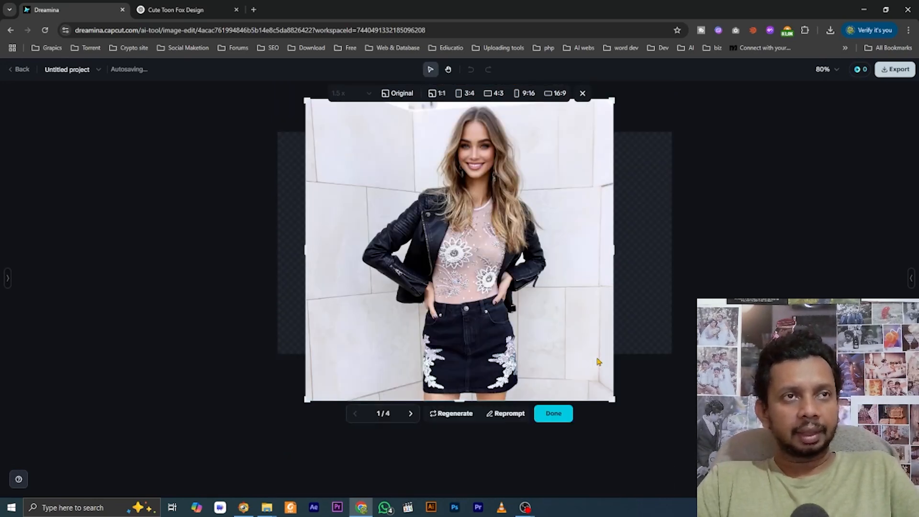
left_click(564, 412)
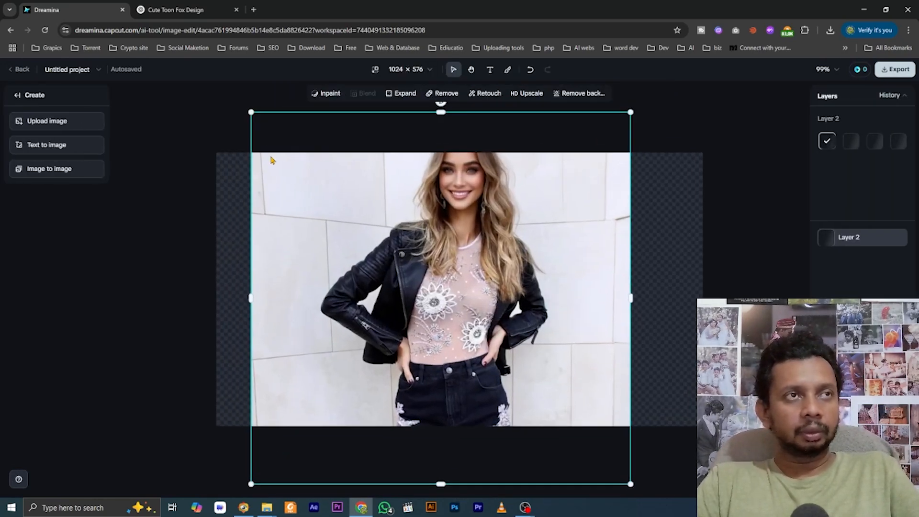
Scale down the expanded photo and place it in the left half of the canvas so it fits entirely inside
left_click_drag(250, 111, 318, 162)
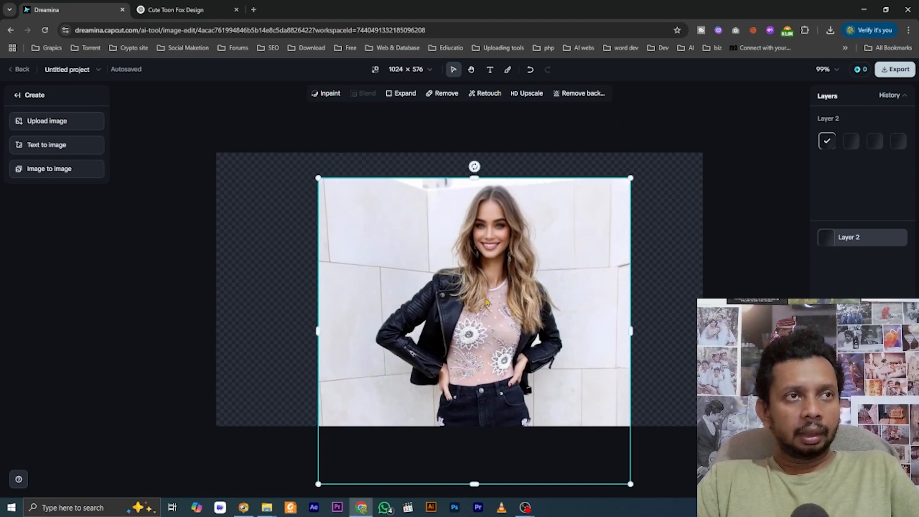
left_click_drag(478, 283, 390, 287)
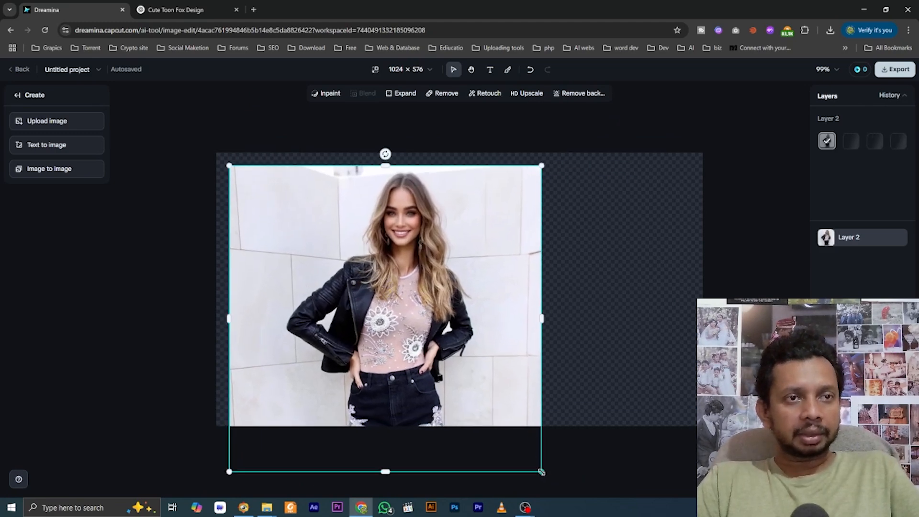
left_click_drag(541, 472, 481, 418)
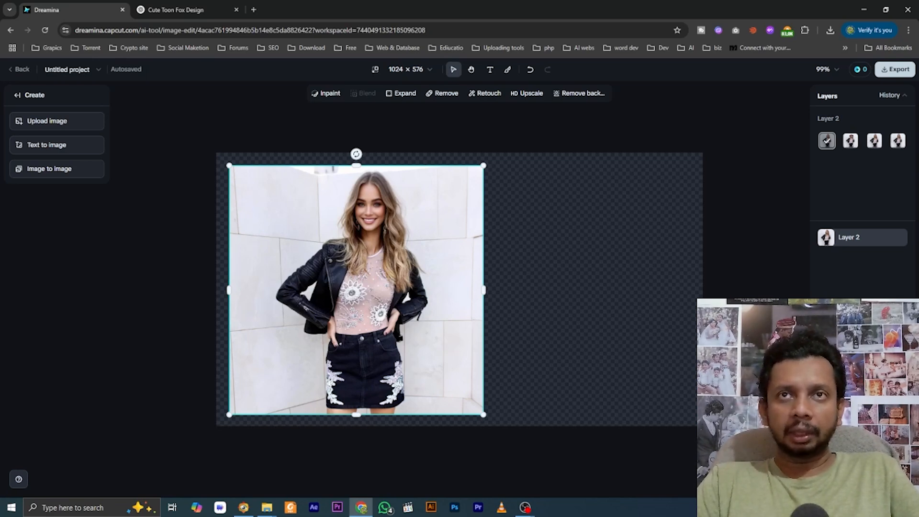
Delete the woman's photo layer and upload the beach photo with the driftwood trunk as a new layer
key("alt+Tab")
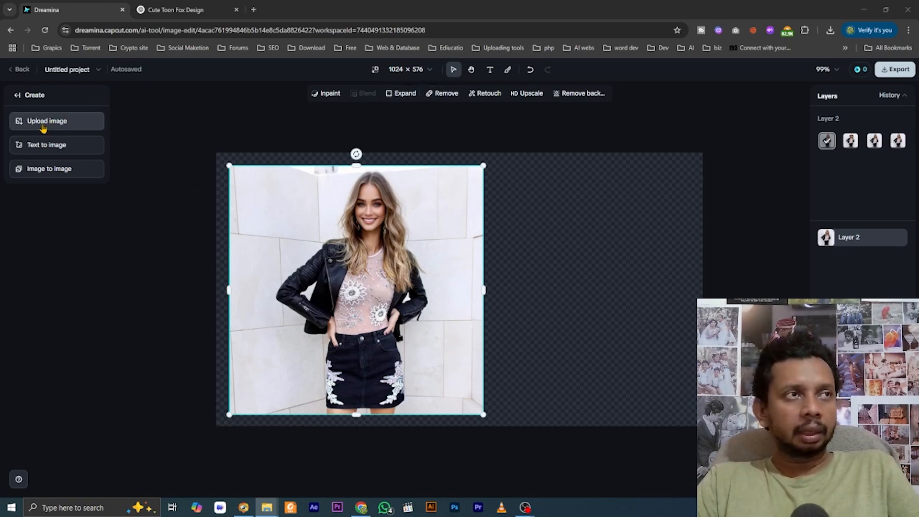
left_click(346, 245)
key("Delete")
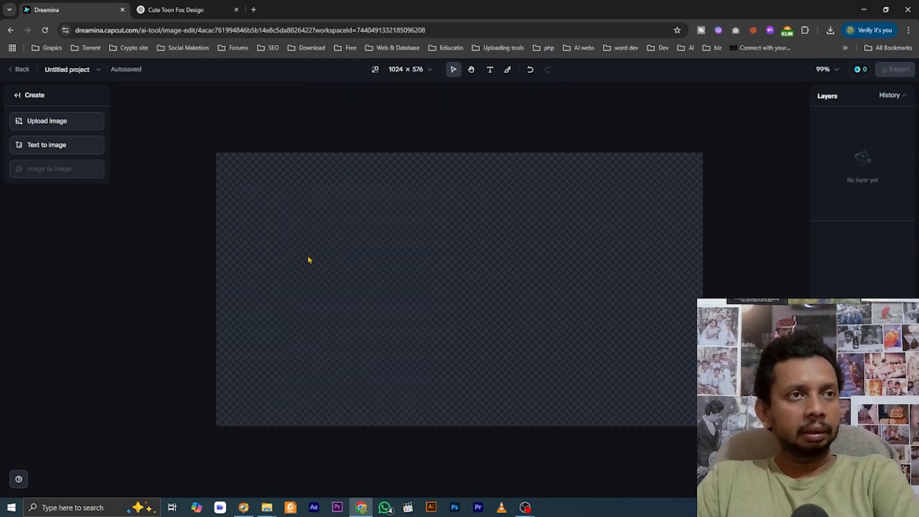
left_click(55, 130)
double_click(239, 81)
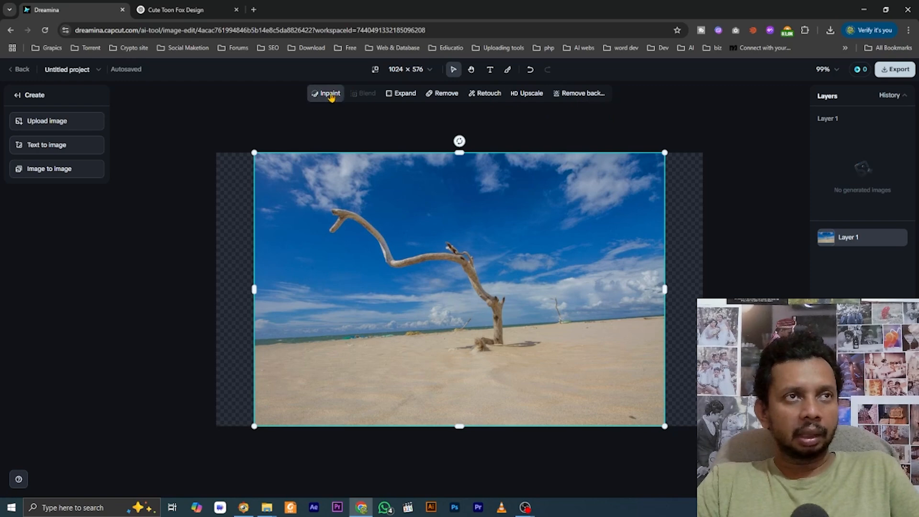
Brush over the large driftwood trunk and its base with the Remove tool and erase it from the beach photo
left_click(433, 95)
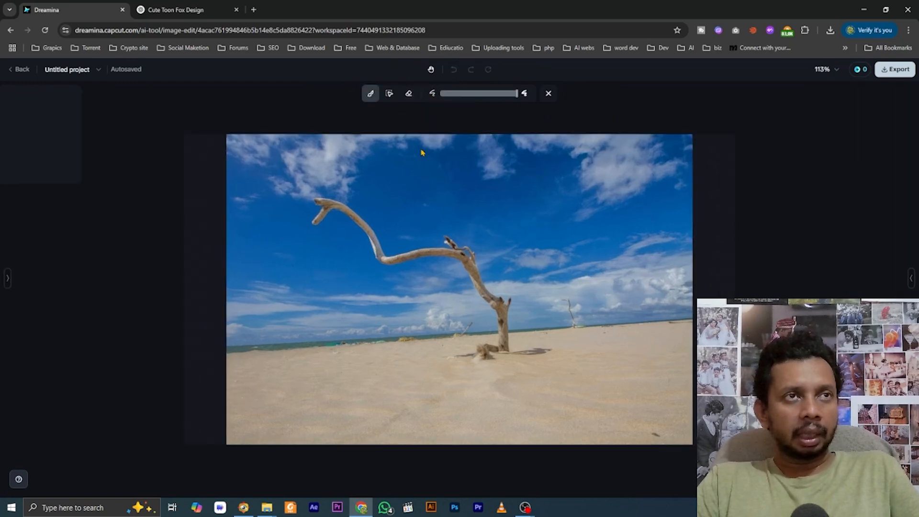
mouse_move(305, 209)
left_mouse_down()
mouse_move(332, 193)
mouse_move(369, 245)
mouse_move(455, 248)
mouse_move(503, 312)
mouse_move(495, 349)
mouse_move(472, 357)
mouse_move(515, 353)
mouse_move(506, 334)
left_mouse_up()
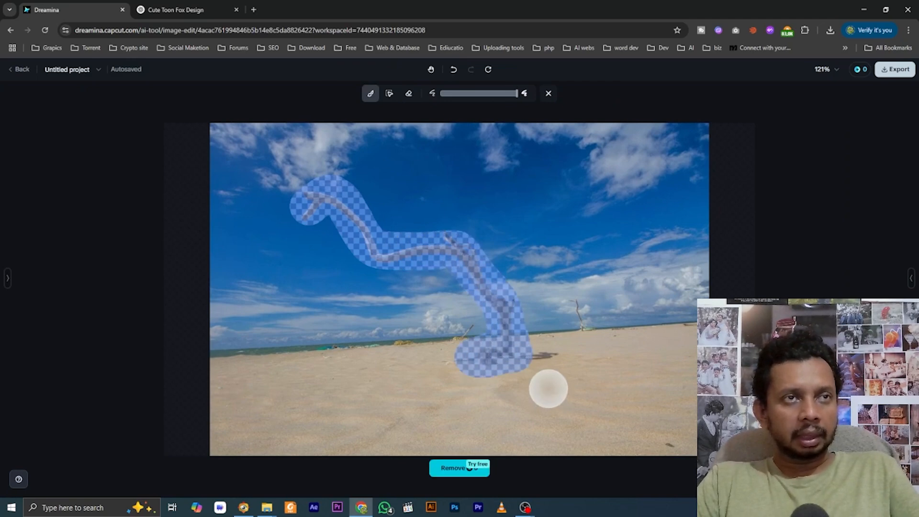
left_click(456, 469)
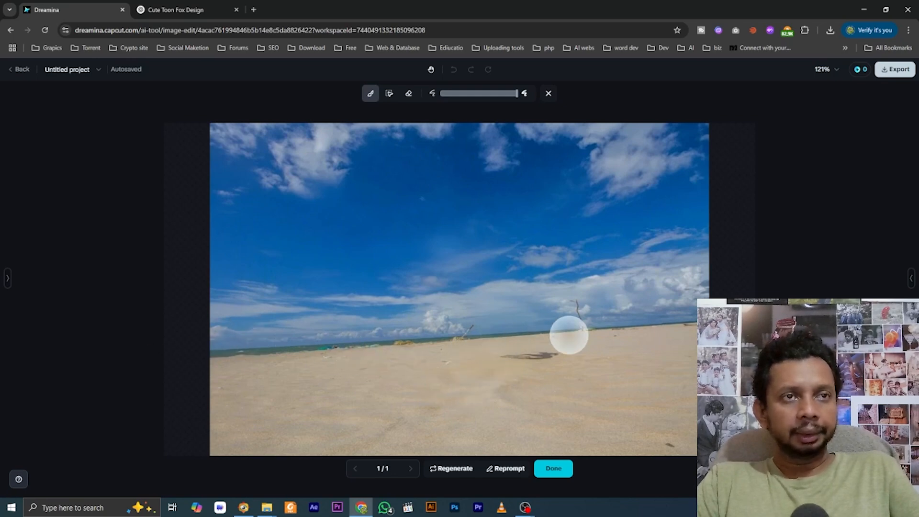
Remove the small branch and the debris along the horizon from the beach photo, and accept the cleaned version
left_click_drag(573, 301, 587, 354)
mouse_move(476, 317)
left_mouse_down()
mouse_move(454, 338)
mouse_move(253, 343)
left_mouse_up()
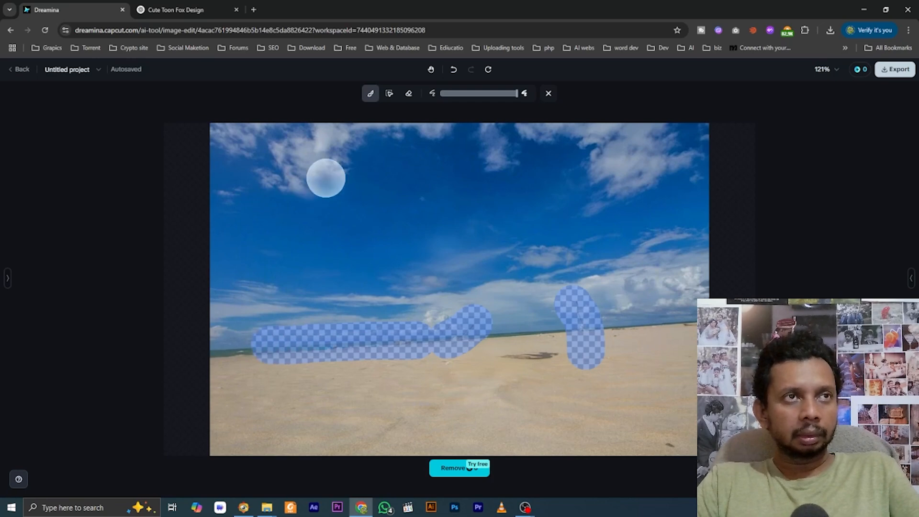
left_click(433, 471)
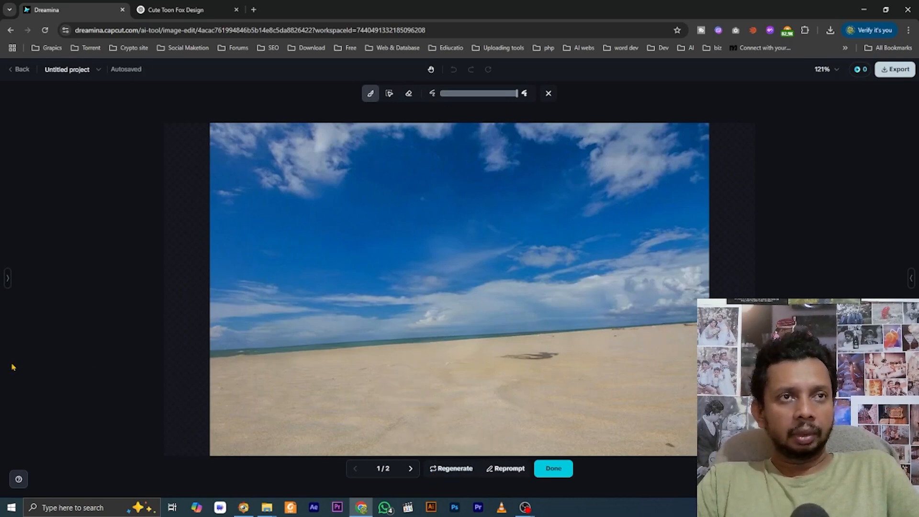
left_click(543, 474)
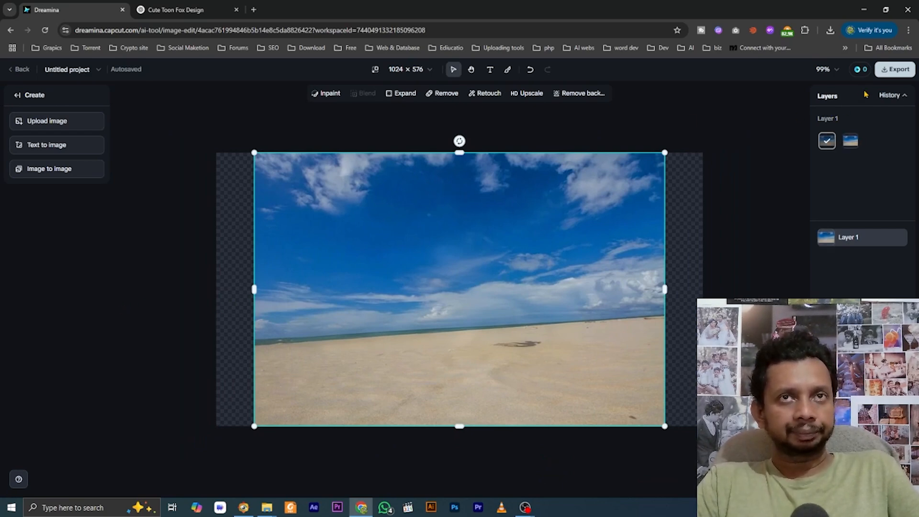
Leave the project canvas and return to the Dreamina home page
left_click(19, 71)
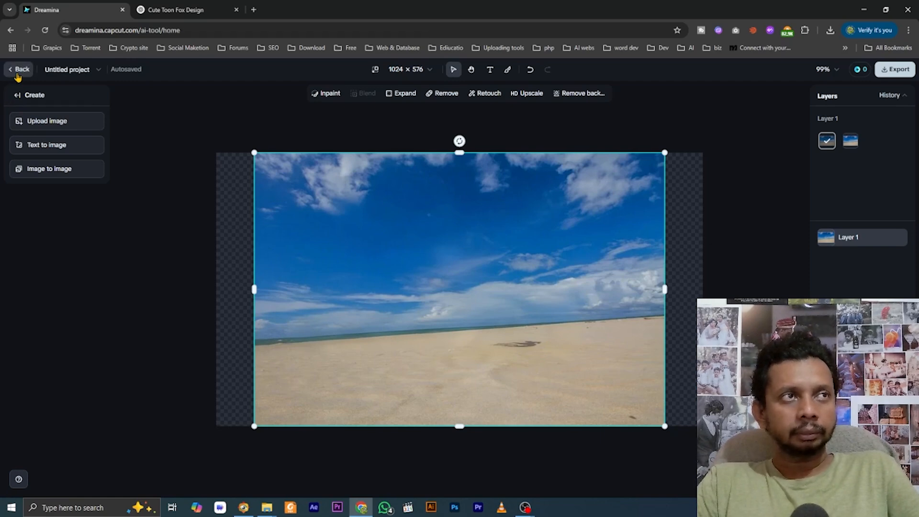